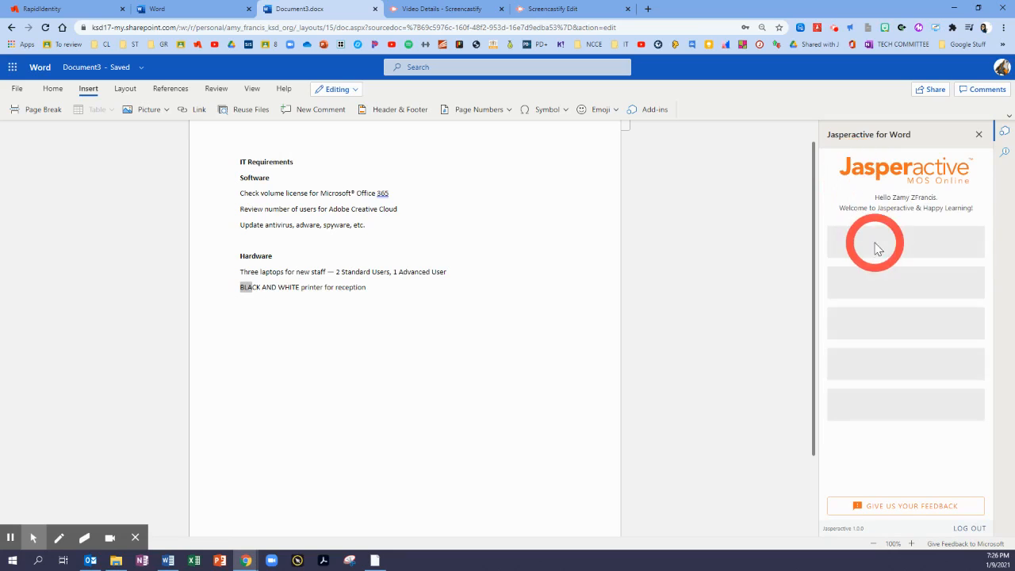
# - Start the "Learn to apply basic formatting" exercise in the lesson Insert and Format Text, Paragraphs and Sections, and look through its instructions
pyautogui.click(882, 287)
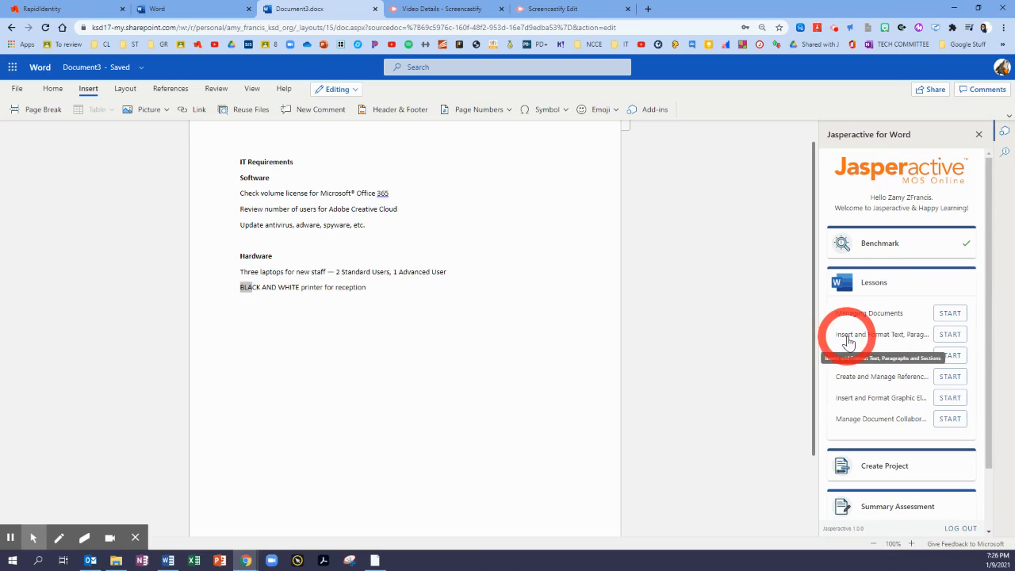
pyautogui.click(942, 335)
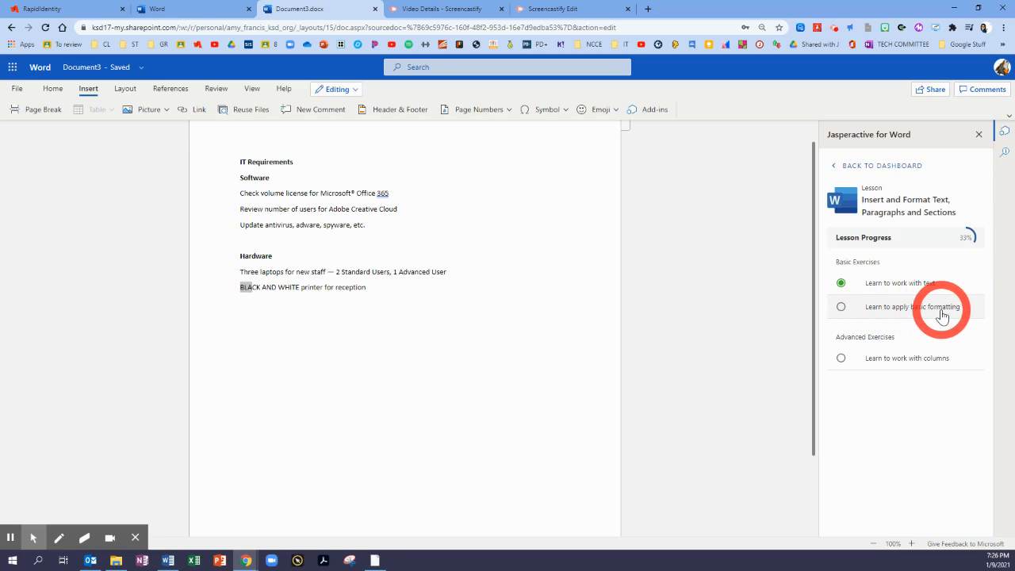
pyautogui.click(885, 311)
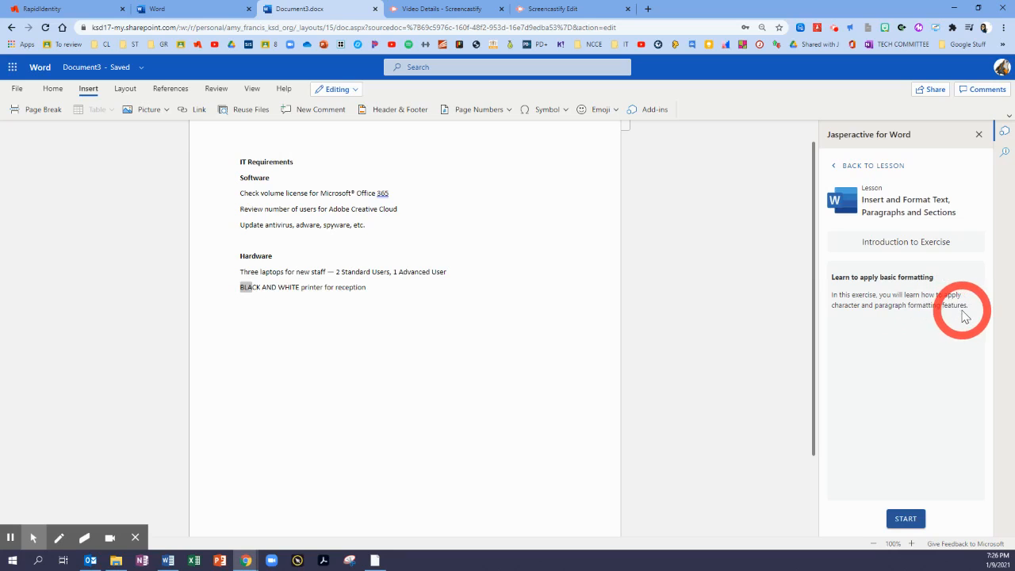
pyautogui.click(909, 525)
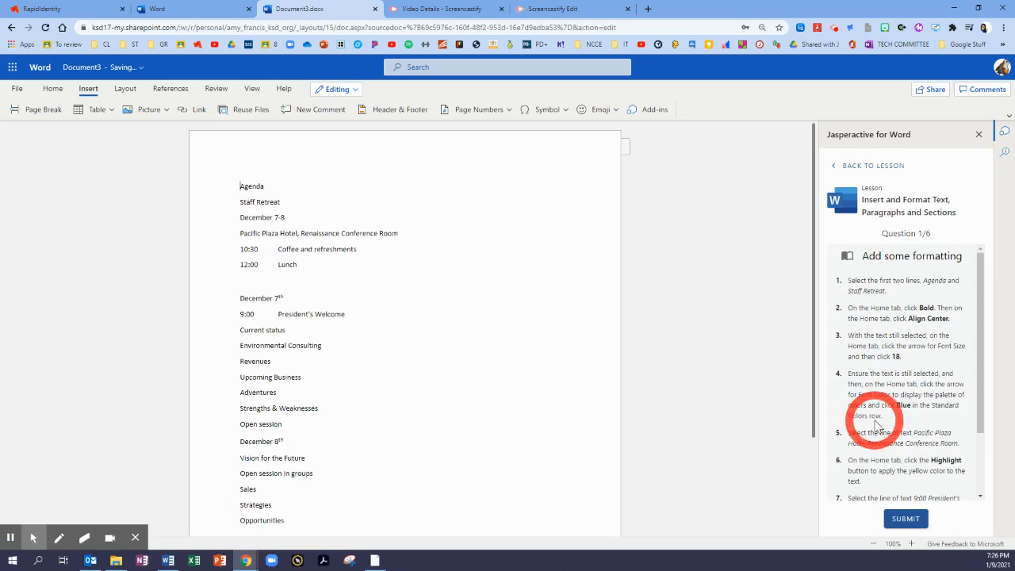
pyautogui.scroll(-2, 872, 420)
pyautogui.scroll(2, 934, 406)
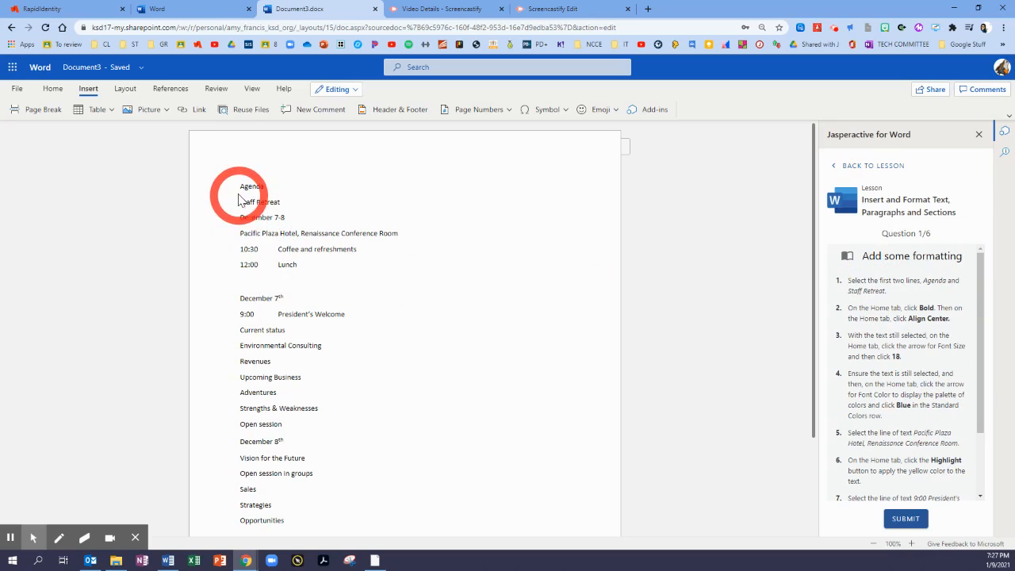
# - Make the first two lines, "Agenda" and "Staff Retreat", bold and center them
pyautogui.moveTo(241, 186); pyautogui.dragTo(282, 203)
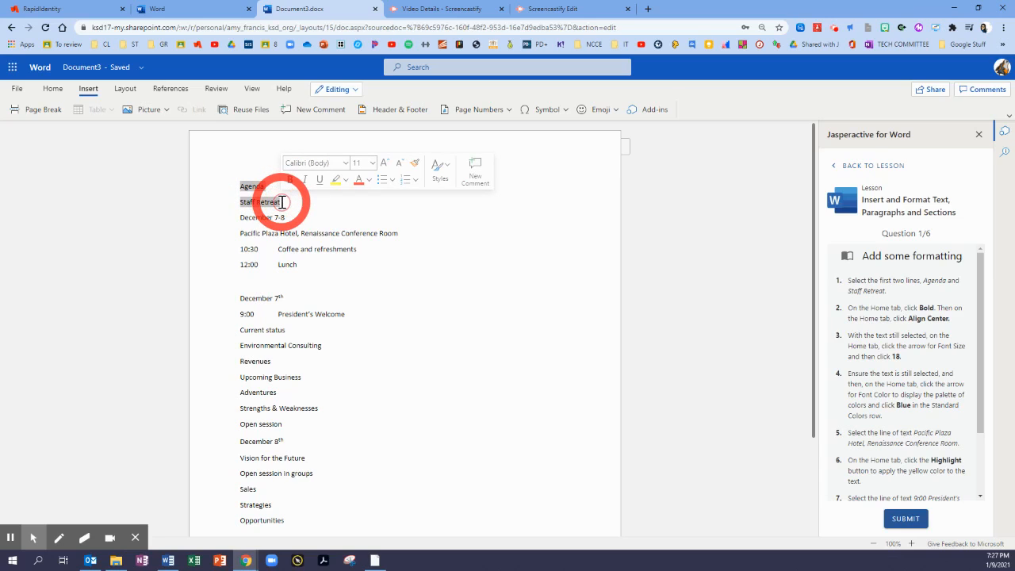
pyautogui.click(50, 93)
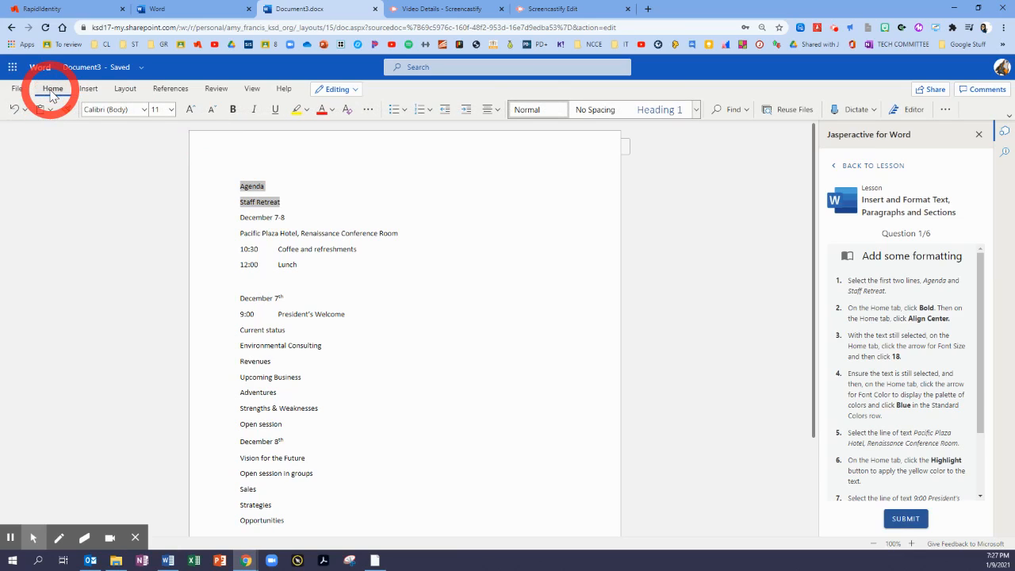
pyautogui.click(233, 111)
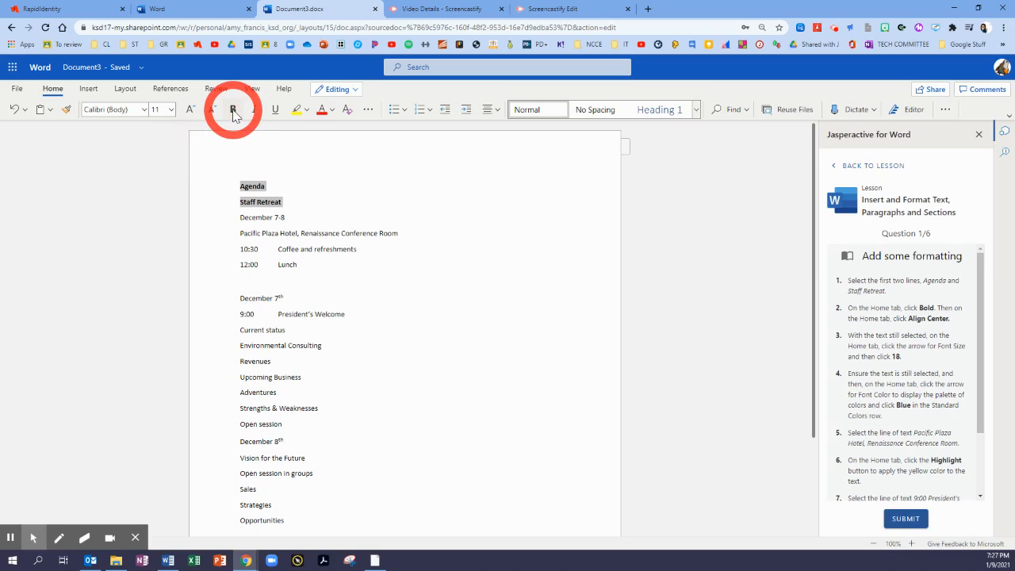
pyautogui.click(493, 113)
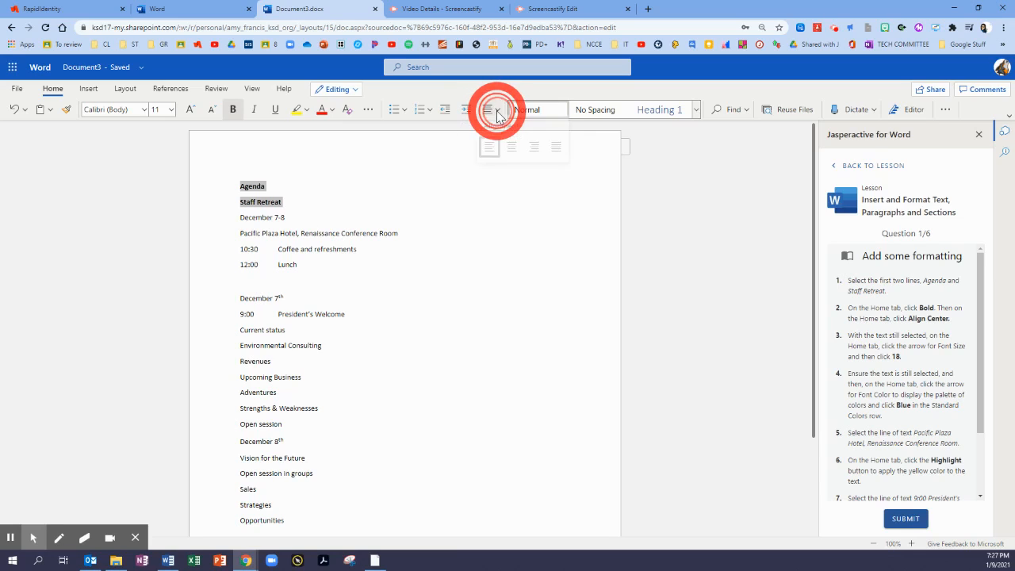
pyautogui.click(512, 152)
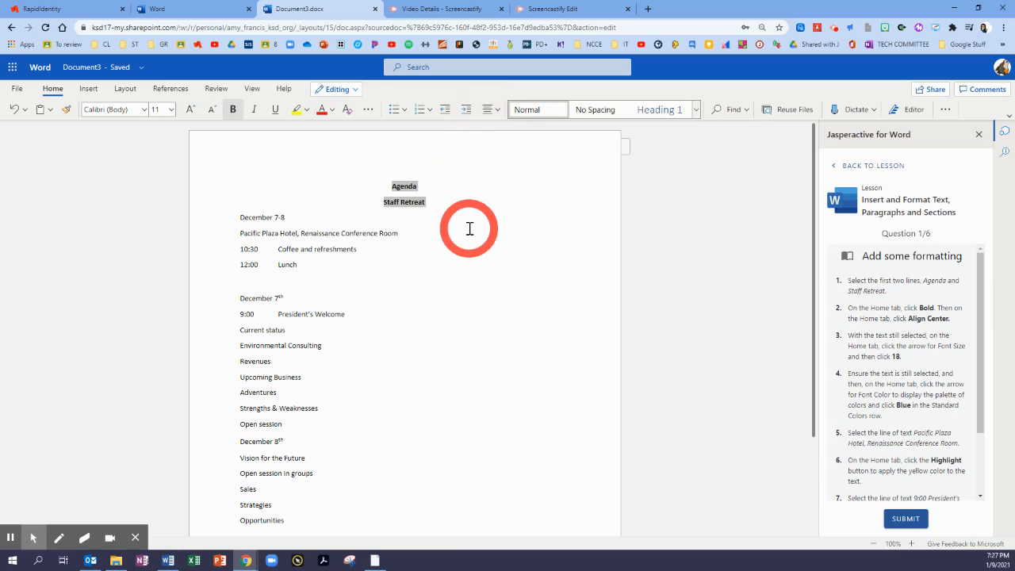
# - Set the "Agenda" and "Staff Retreat" lines to font size 18 and the standard color Blue
pyautogui.click(171, 118)
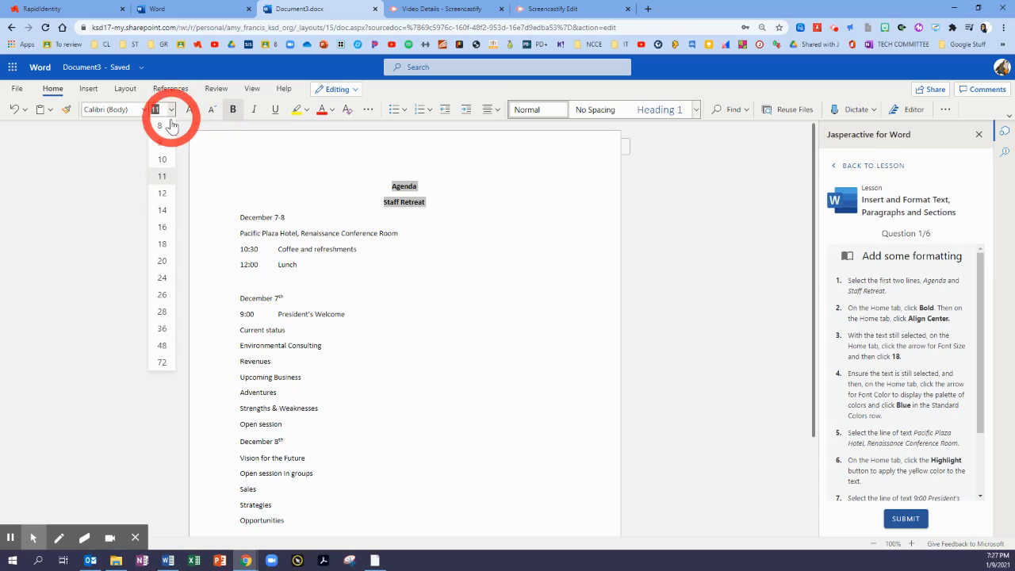
pyautogui.click(162, 246)
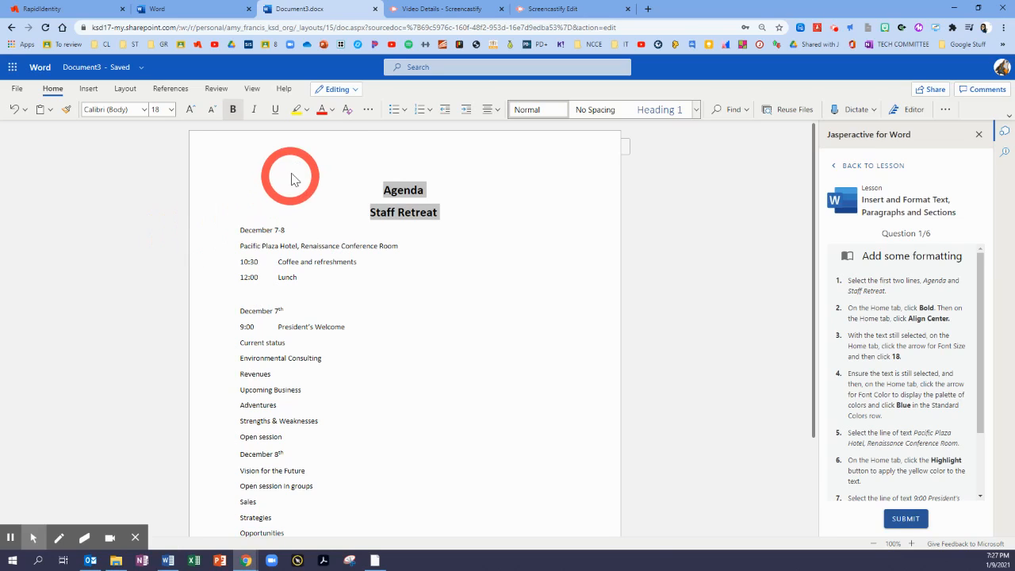
pyautogui.click(333, 112)
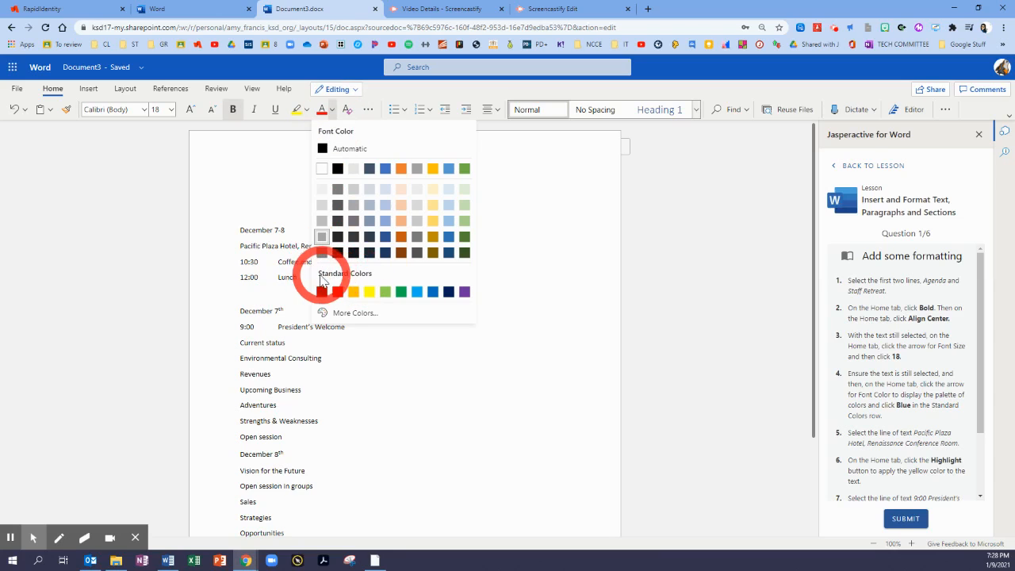
pyautogui.click(433, 293)
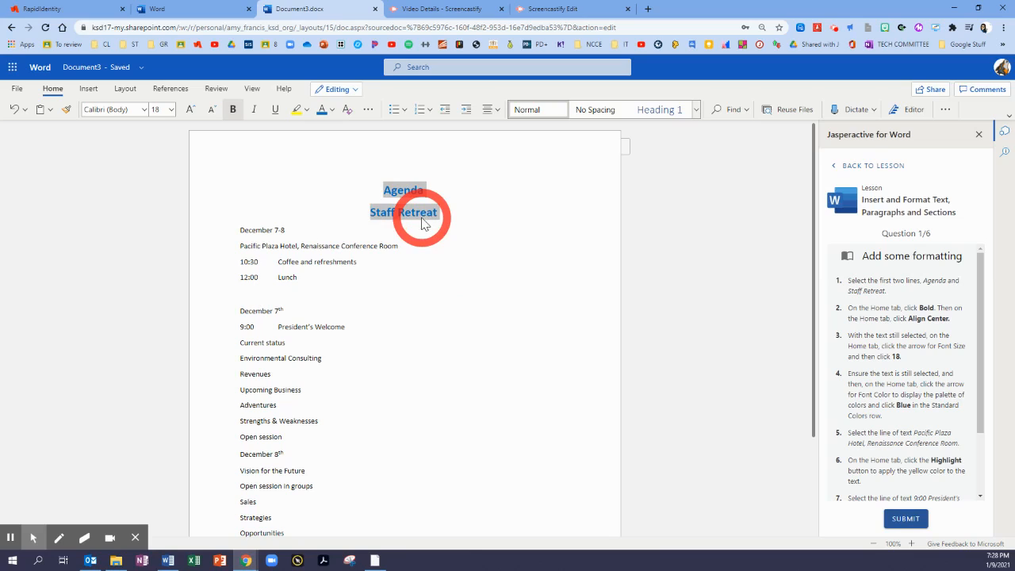
# - Highlight the line "Pacific Plaza Hotel, Renaissance Conference Room" in yellow
pyautogui.click(242, 247)
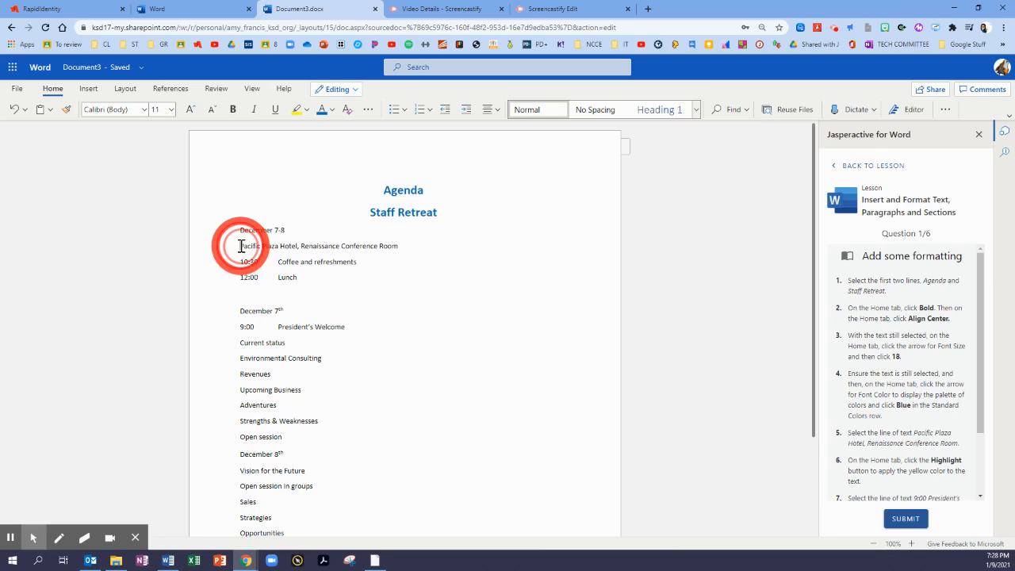
pyautogui.moveTo(242, 247); pyautogui.dragTo(406, 247)
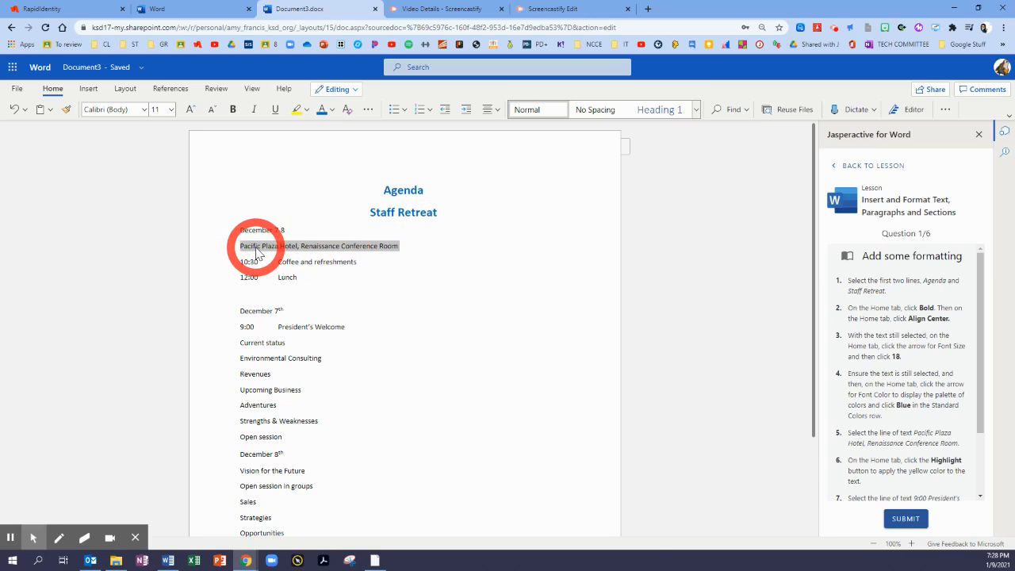
pyautogui.click(297, 111)
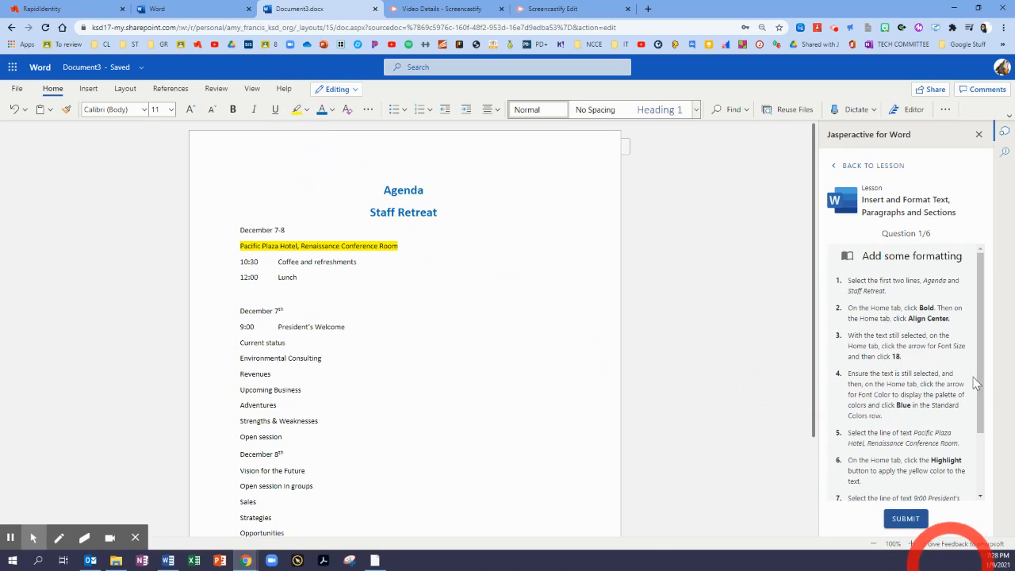
# - Format the "9:00 President's Welcome" line as bold blue text with yellow highlighting and submit question 1
pyautogui.moveTo(981, 391); pyautogui.dragTo(981, 451)
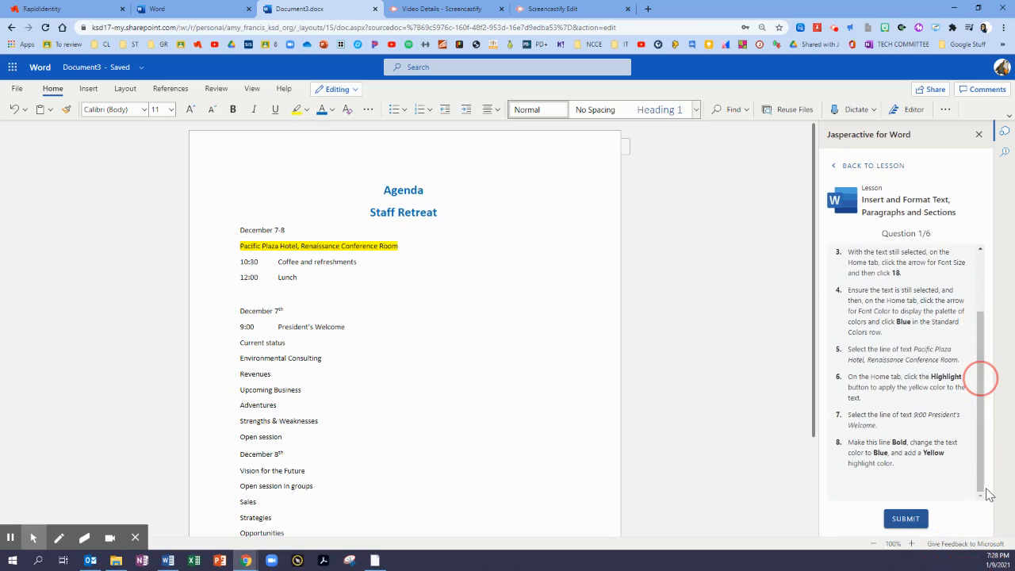
pyautogui.click(241, 327)
pyautogui.moveTo(241, 327); pyautogui.dragTo(349, 327)
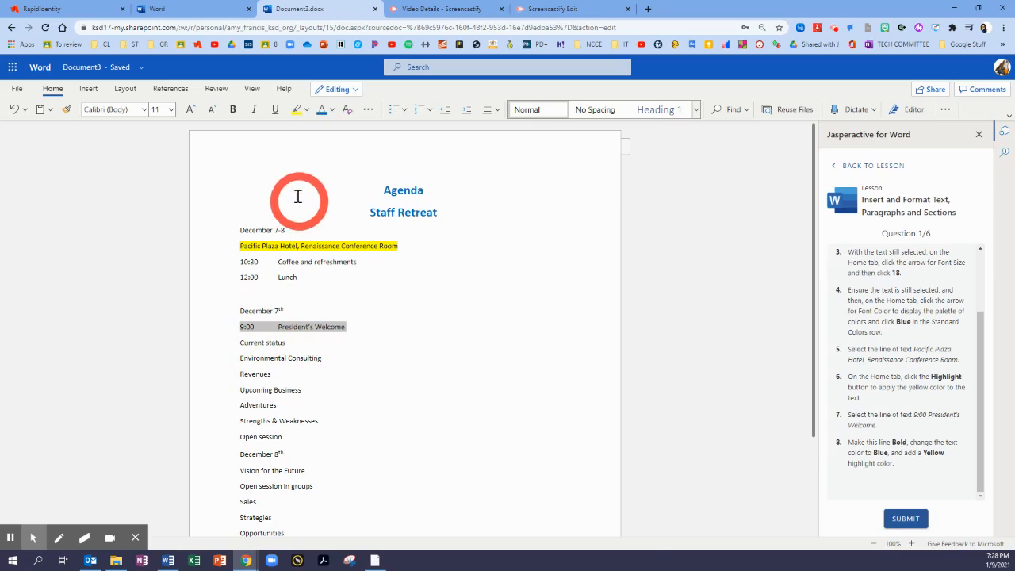
pyautogui.click(233, 112)
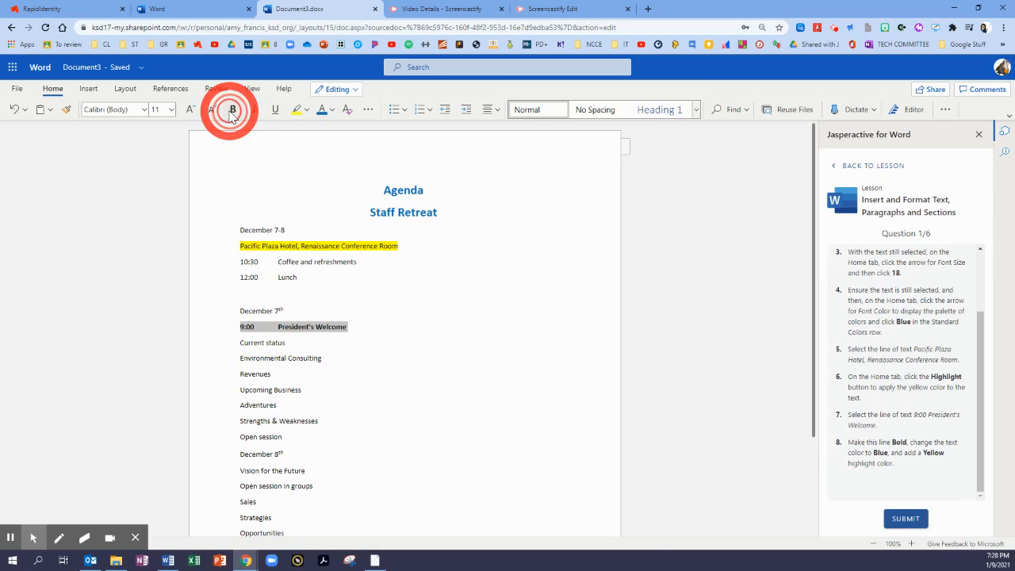
pyautogui.click(322, 111)
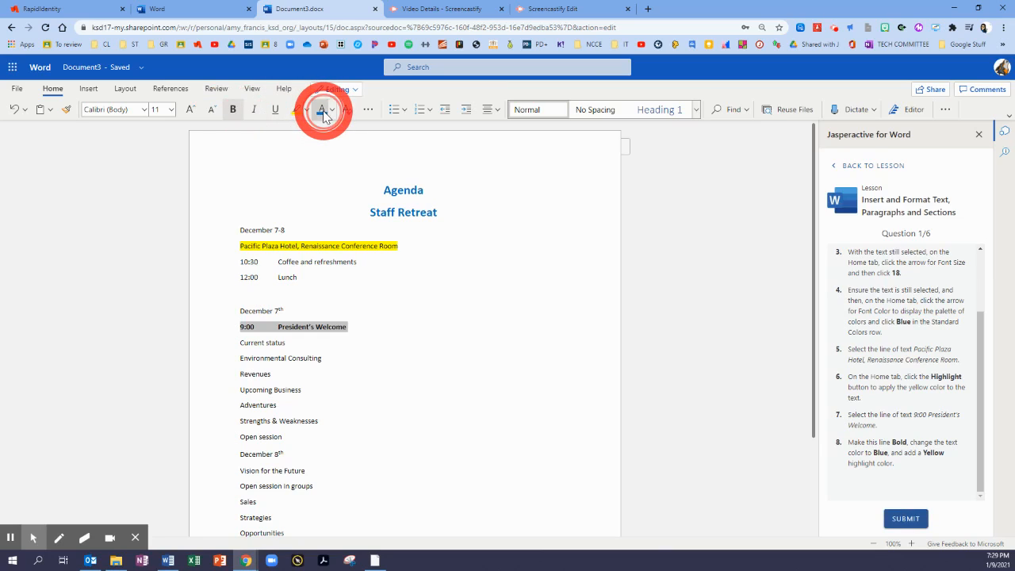
pyautogui.click(295, 110)
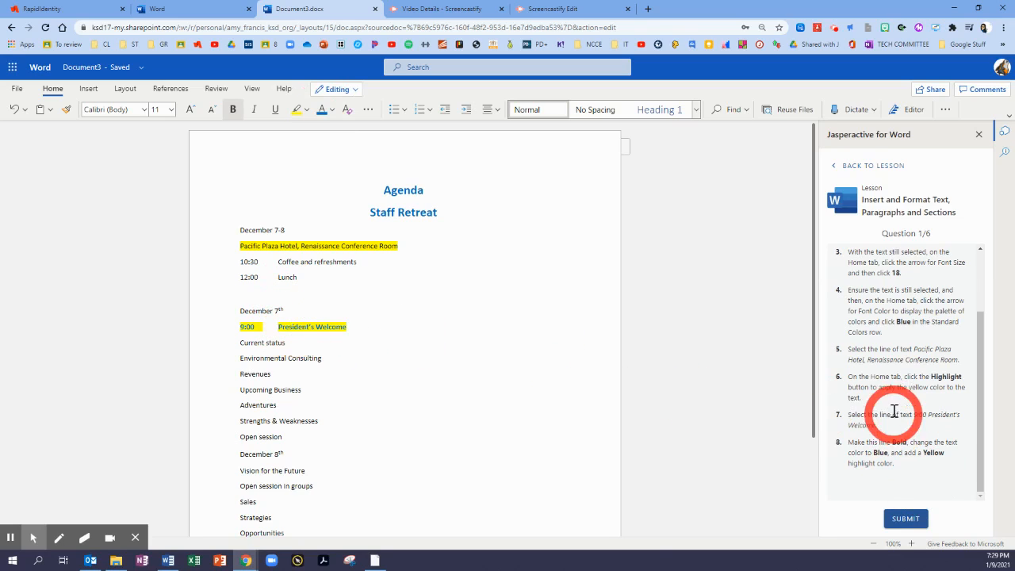
pyautogui.click(906, 519)
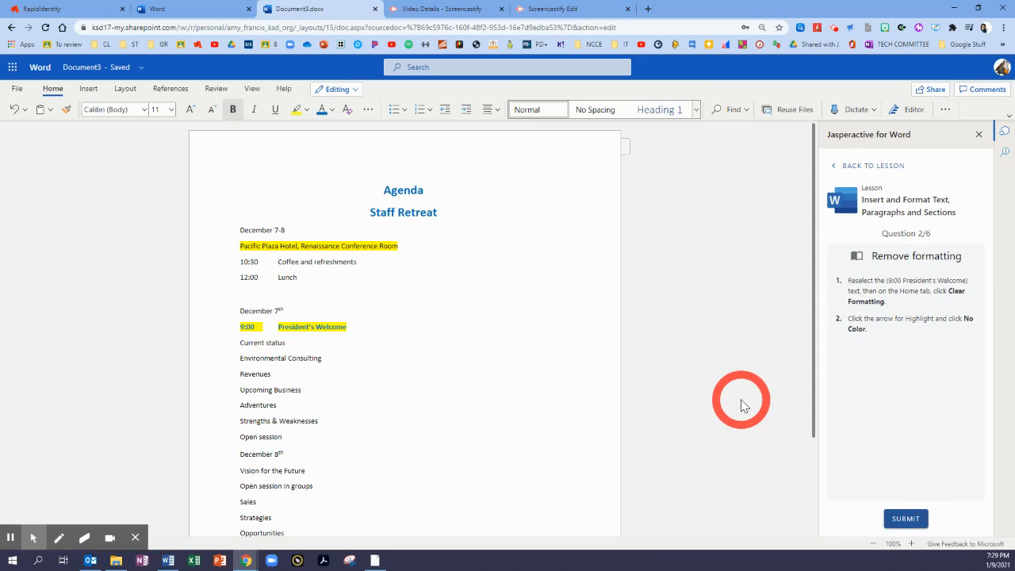
# - Select the whole "9:00 President's Welcome" line and clear its formatting
pyautogui.moveTo(244, 327); pyautogui.dragTo(346, 329)
pyautogui.click(247, 330)
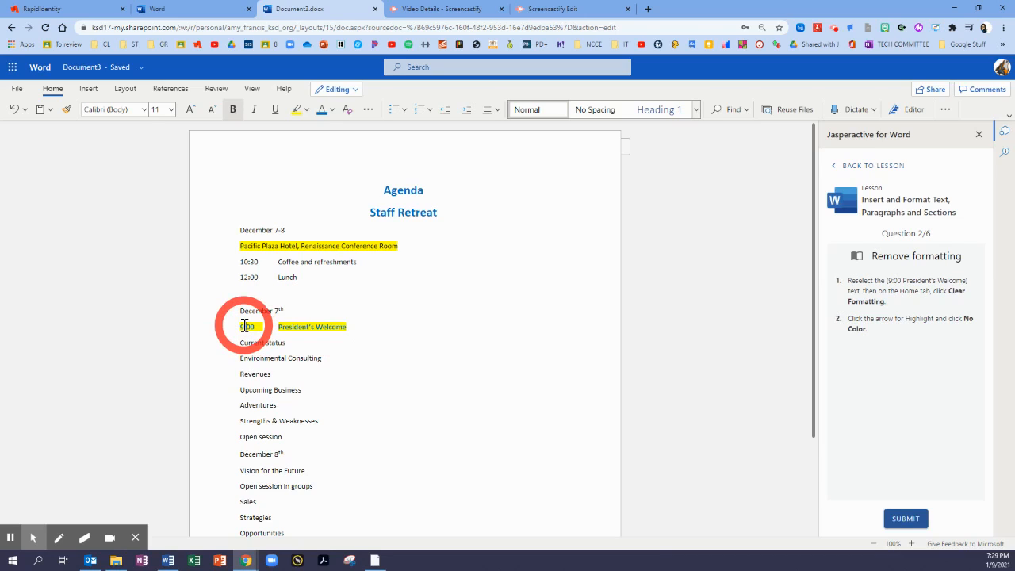
pyautogui.tripleClick(244, 326)
pyautogui.click(245, 326)
pyautogui.tripleClick(244, 326)
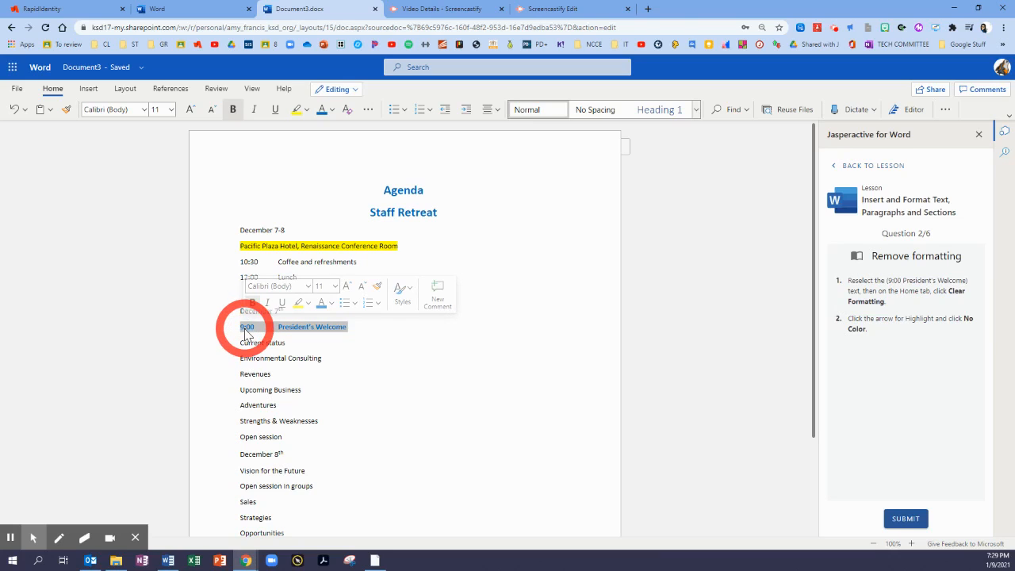
pyautogui.click(249, 326)
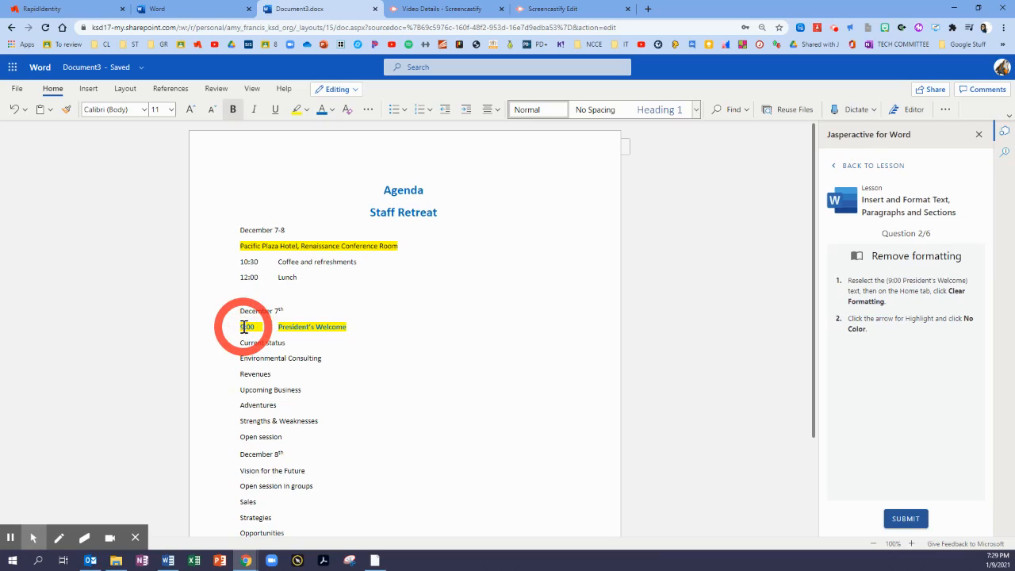
pyautogui.click(290, 327)
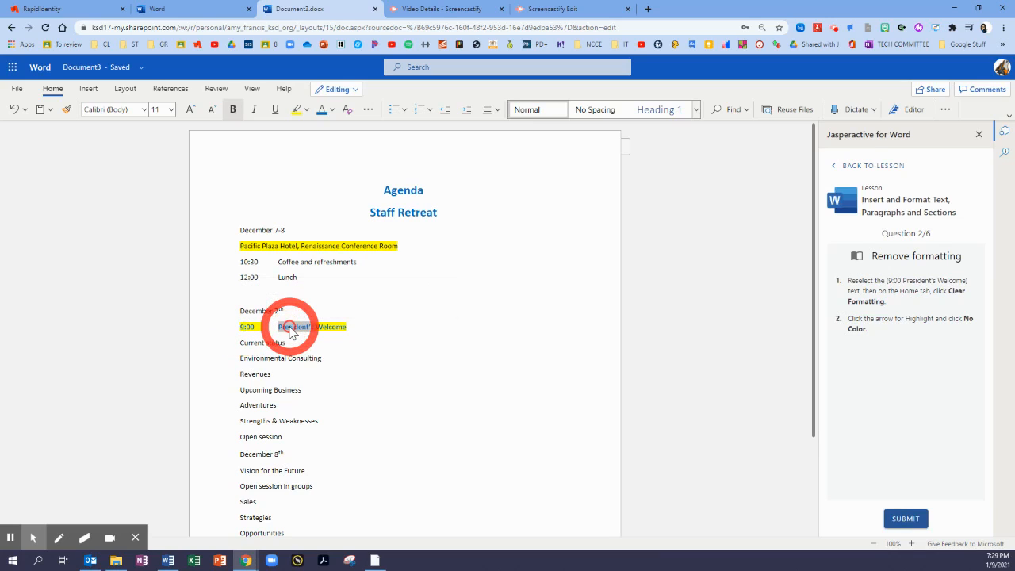
pyautogui.tripleClick(290, 327)
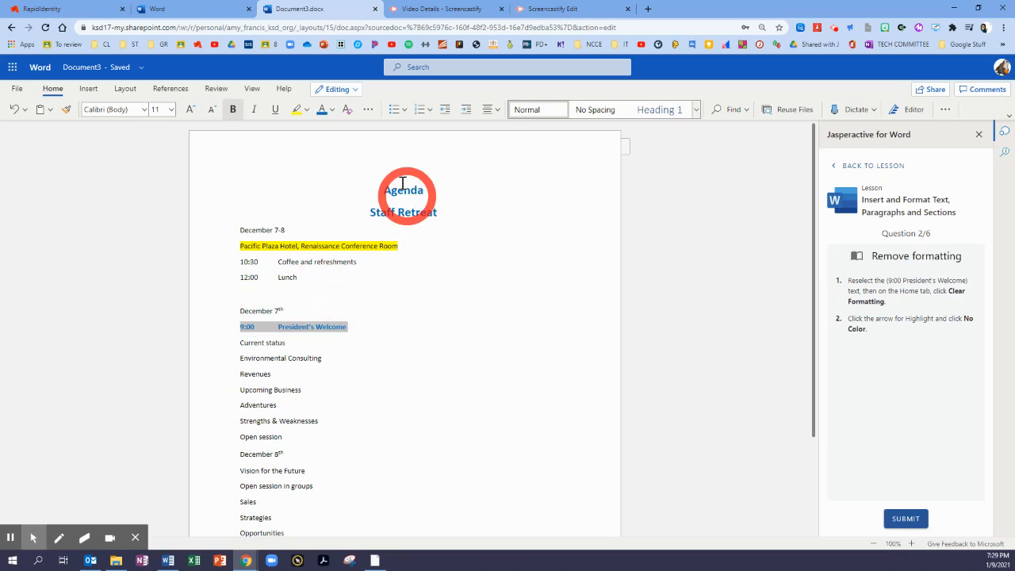
pyautogui.click(347, 115)
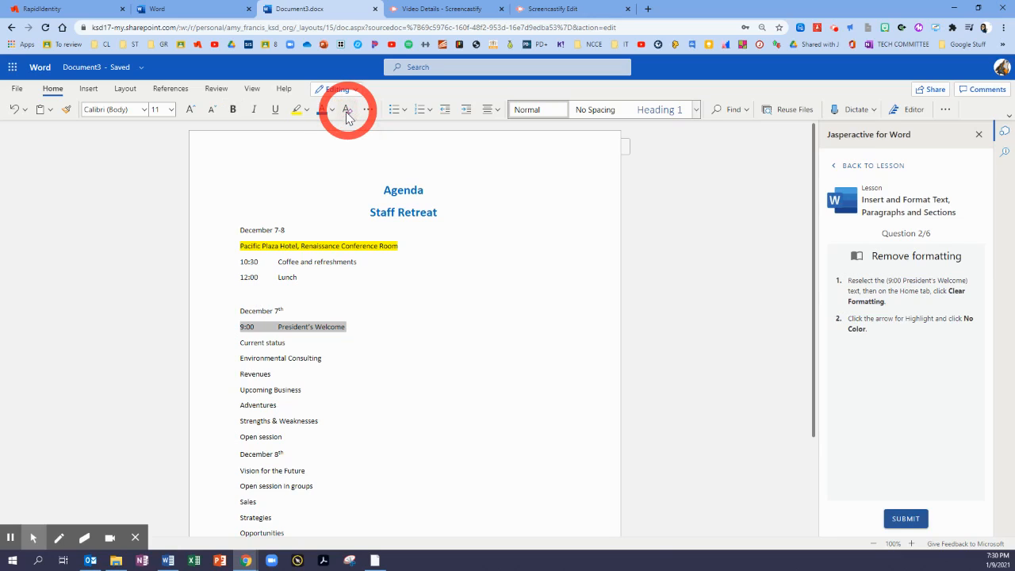
# - Set the highlight of the "9:00 President's Welcome" line to No Color and submit question 2
pyautogui.click(306, 109)
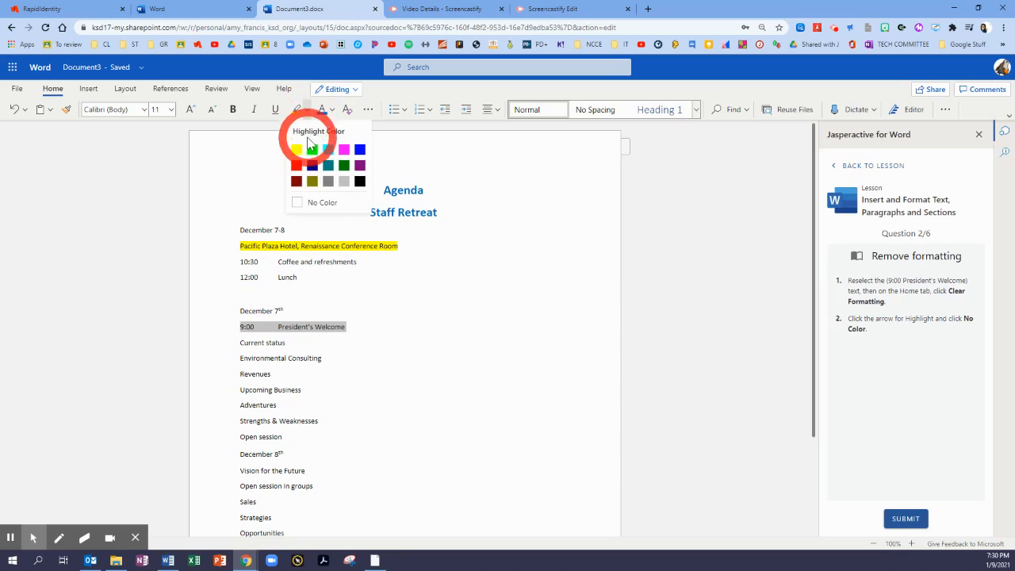
pyautogui.click(299, 205)
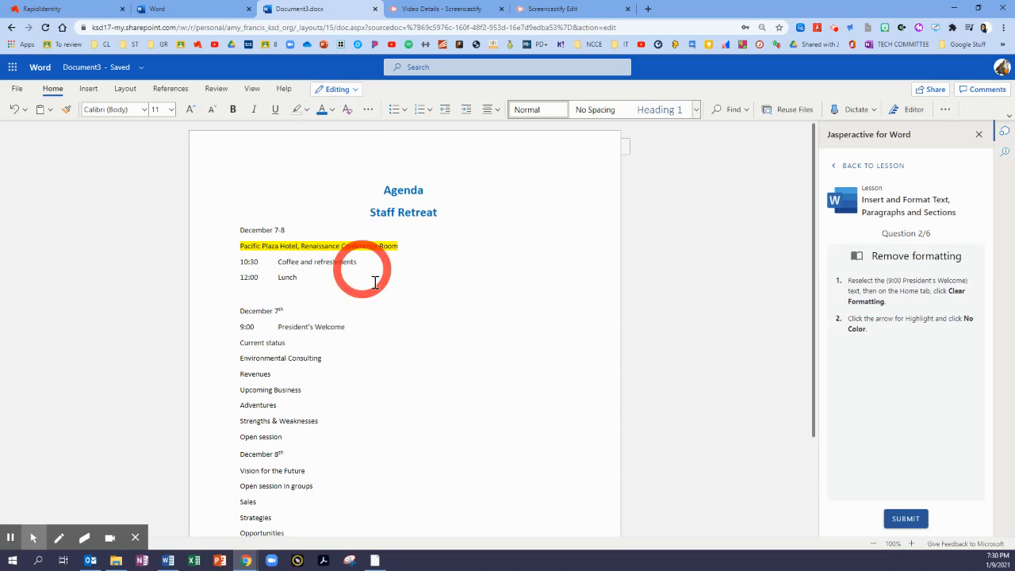
pyautogui.click(279, 330)
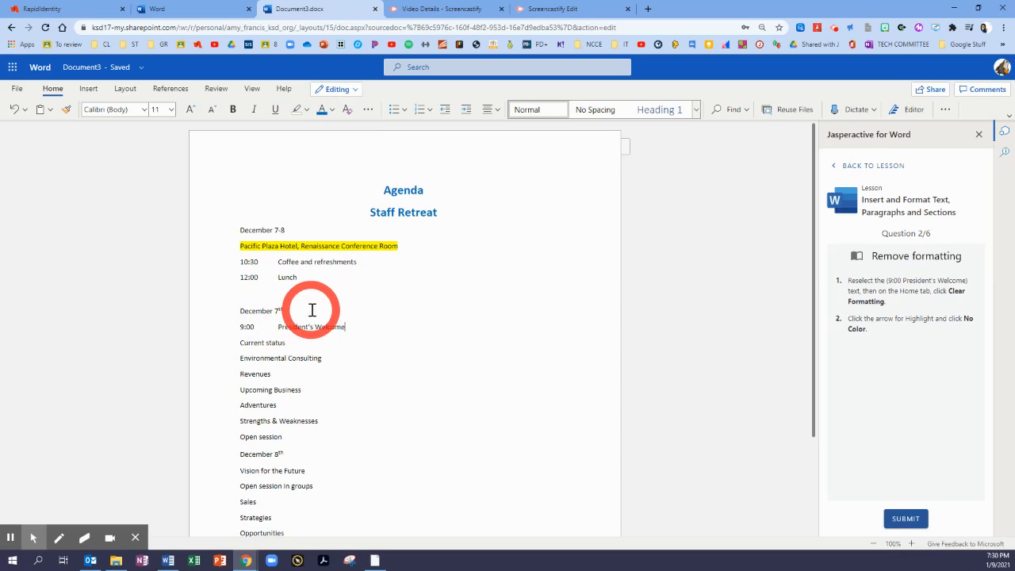
pyautogui.click(905, 519)
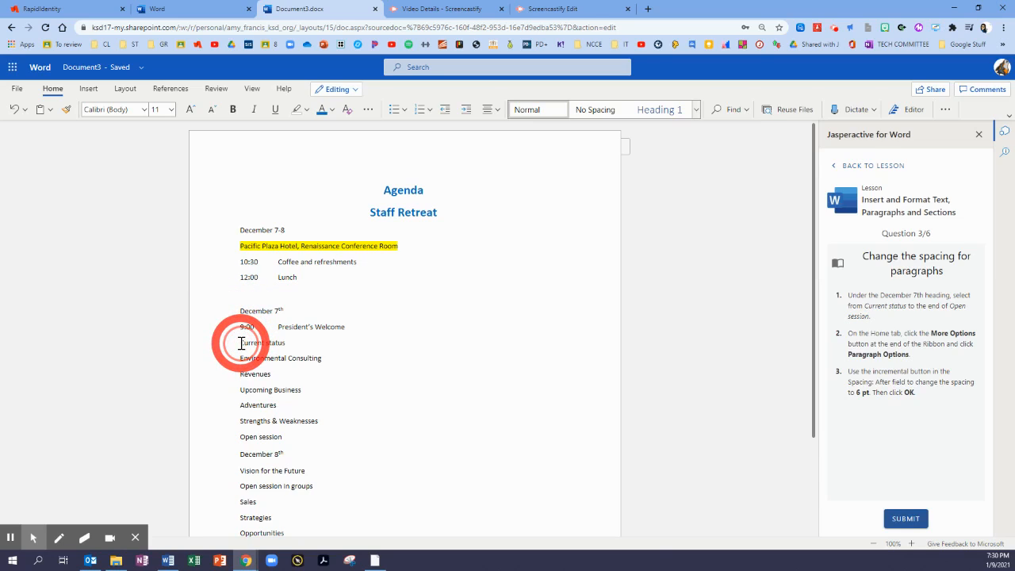
# - Set the spacing after the December 7th lines from "Current status" through "Open session" to 6 pt and submit question 3
pyautogui.moveTo(240, 342); pyautogui.dragTo(323, 440)
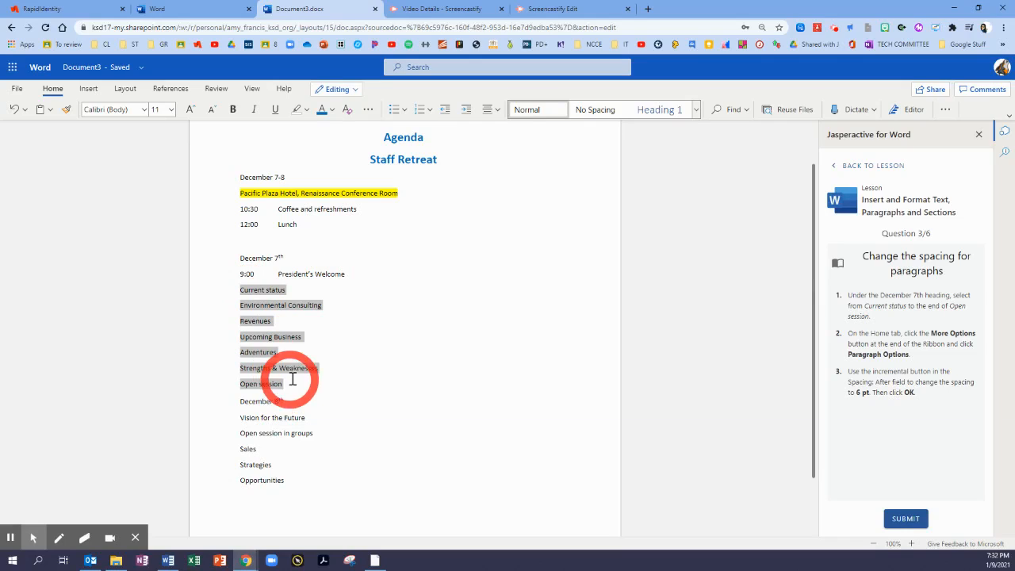
pyautogui.click(947, 115)
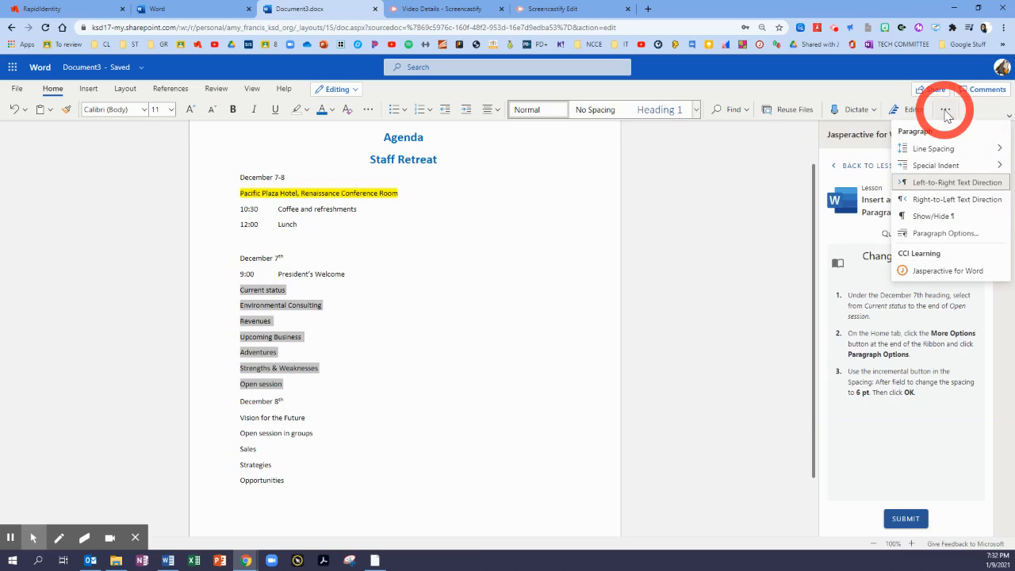
pyautogui.click(934, 233)
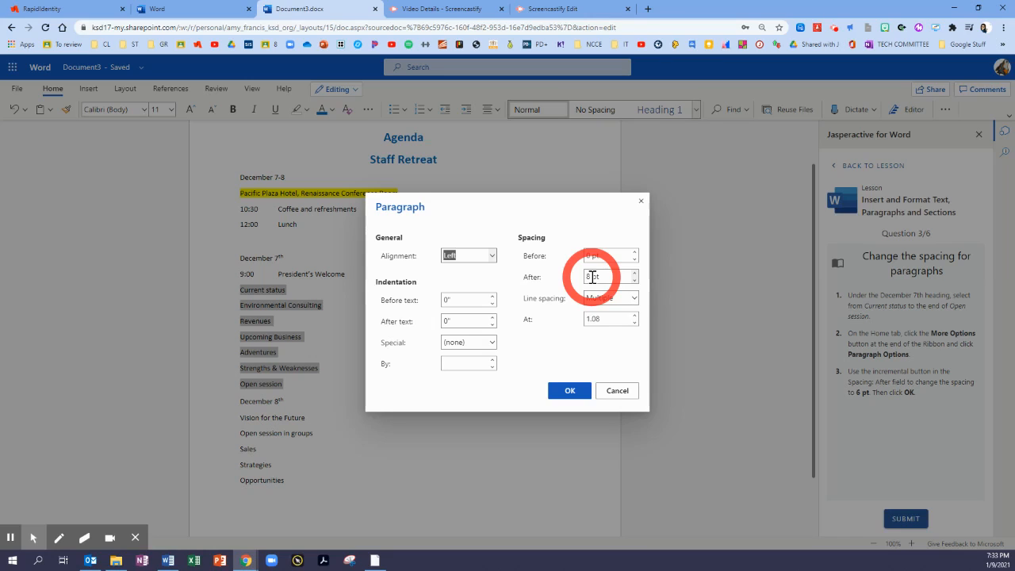
pyautogui.click(635, 282)
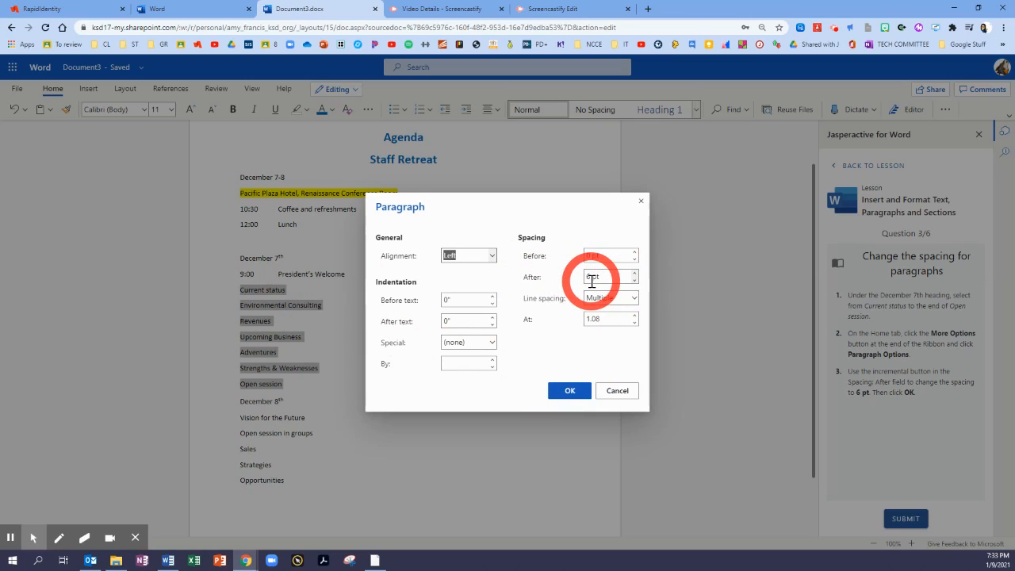
pyautogui.click(568, 390)
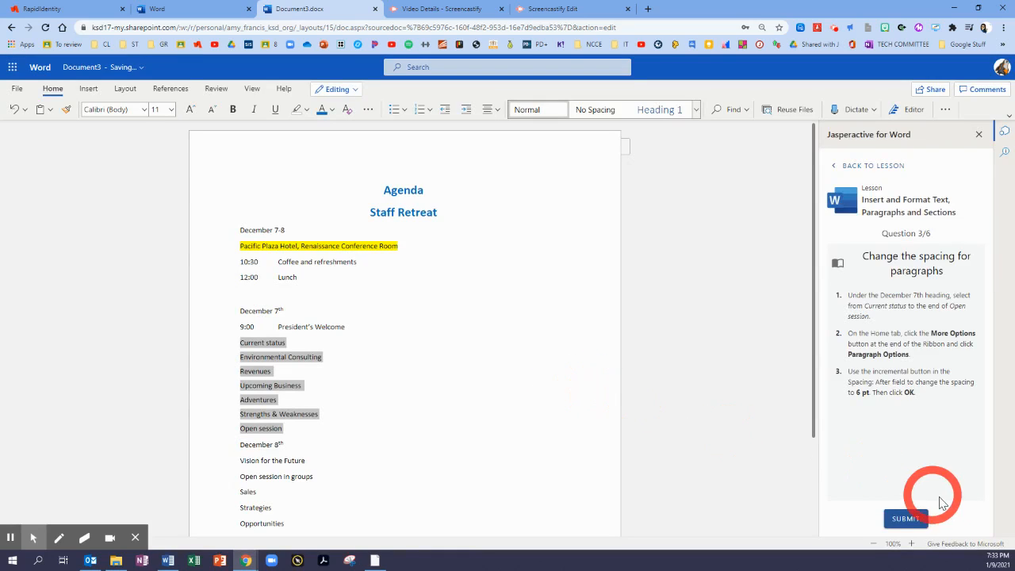
pyautogui.click(911, 518)
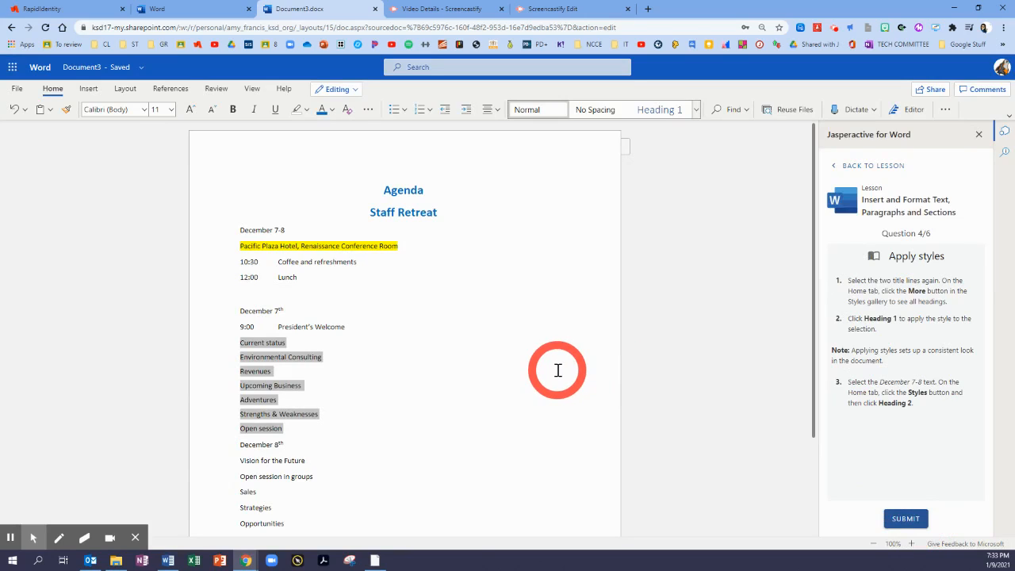
# - Apply the Heading 1 style to the two title lines, "Agenda" and "Staff Retreat"
pyautogui.click(329, 307)
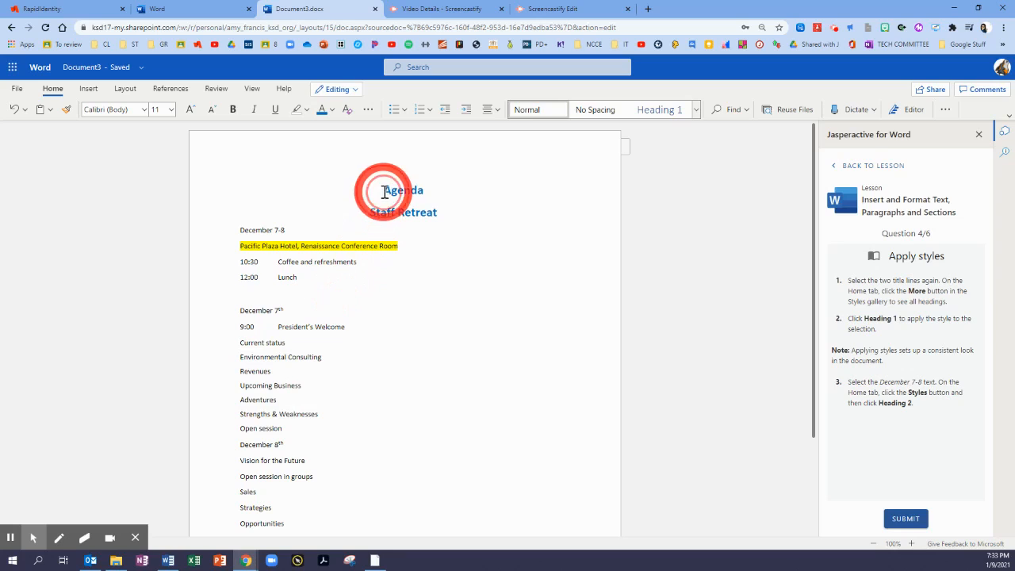
pyautogui.moveTo(385, 192); pyautogui.dragTo(441, 212)
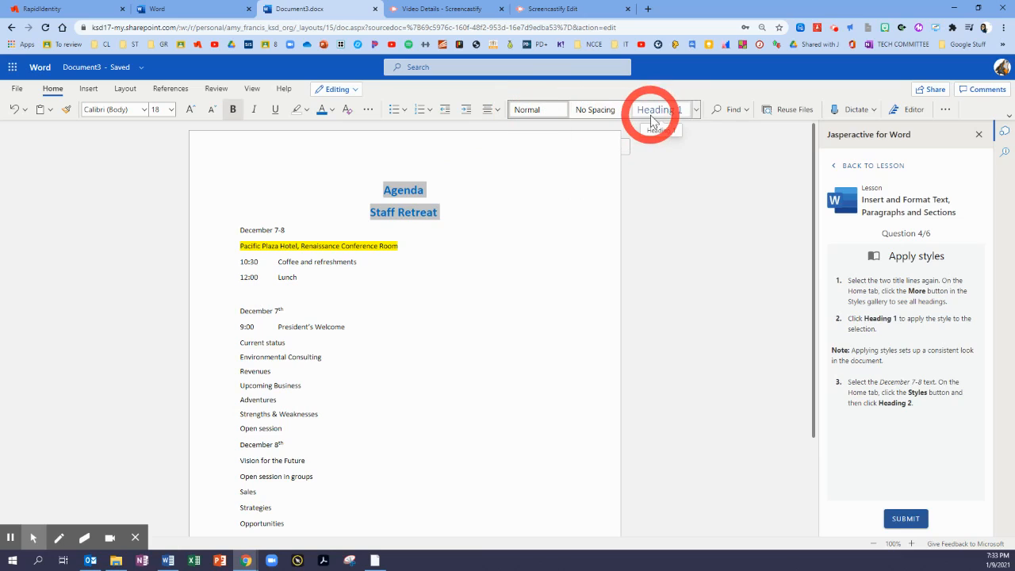
pyautogui.click(697, 118)
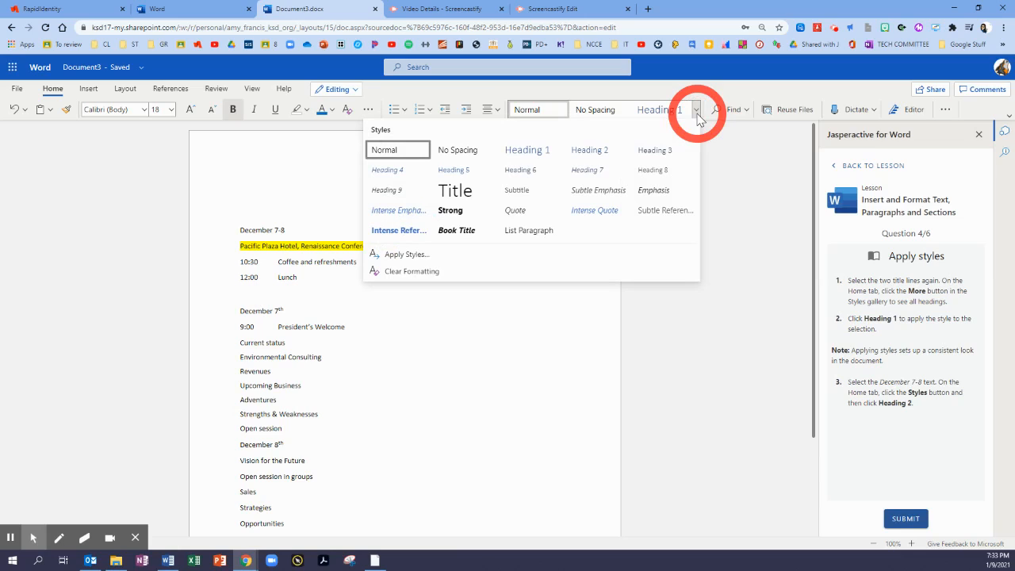
pyautogui.click(531, 158)
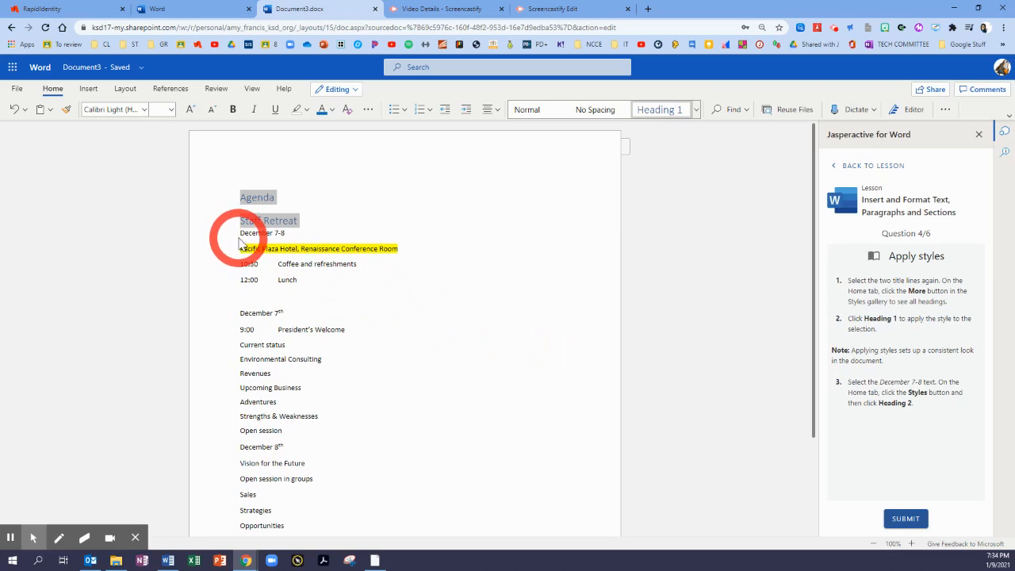
# - Apply the Heading 2 style to the "December 7-8" line and submit question 4
pyautogui.moveTo(239, 232); pyautogui.dragTo(289, 233)
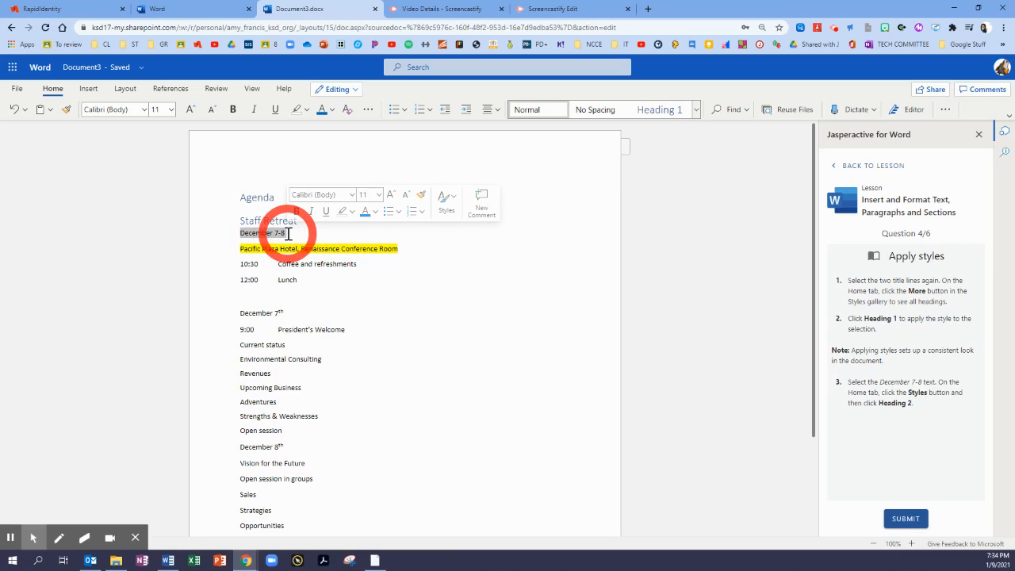
pyautogui.click(697, 113)
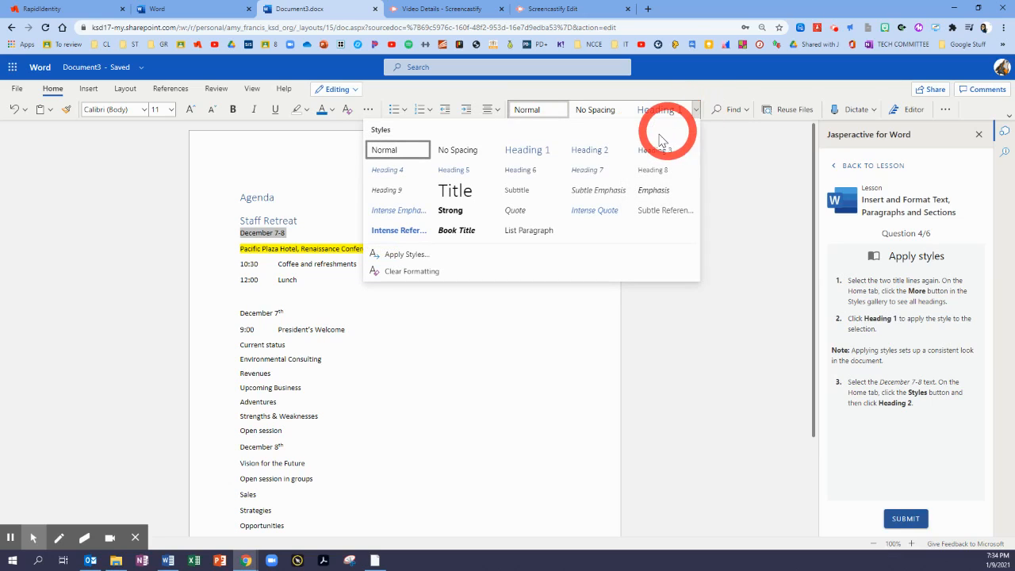
pyautogui.click(594, 152)
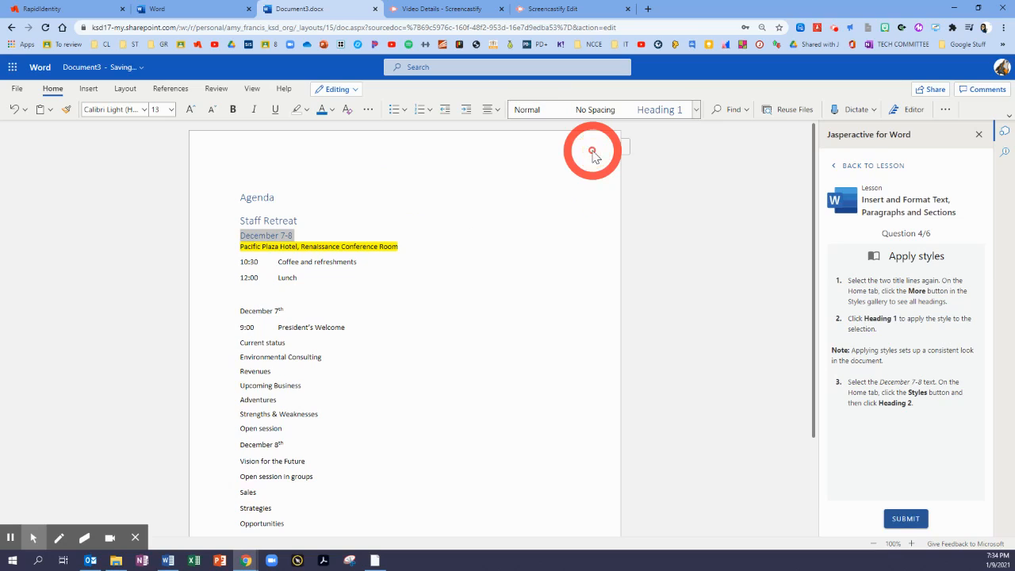
pyautogui.click(432, 250)
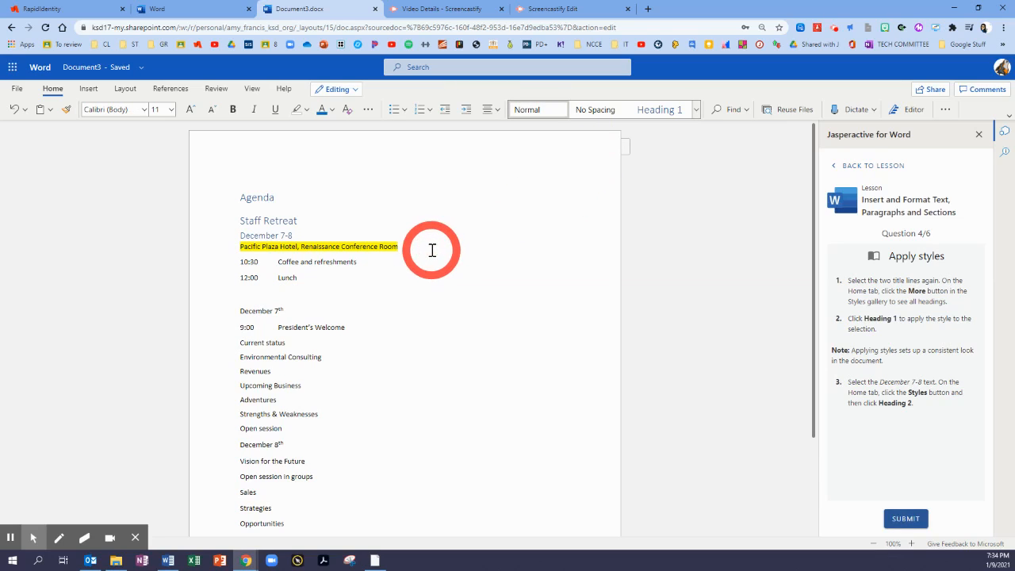
pyautogui.click(906, 520)
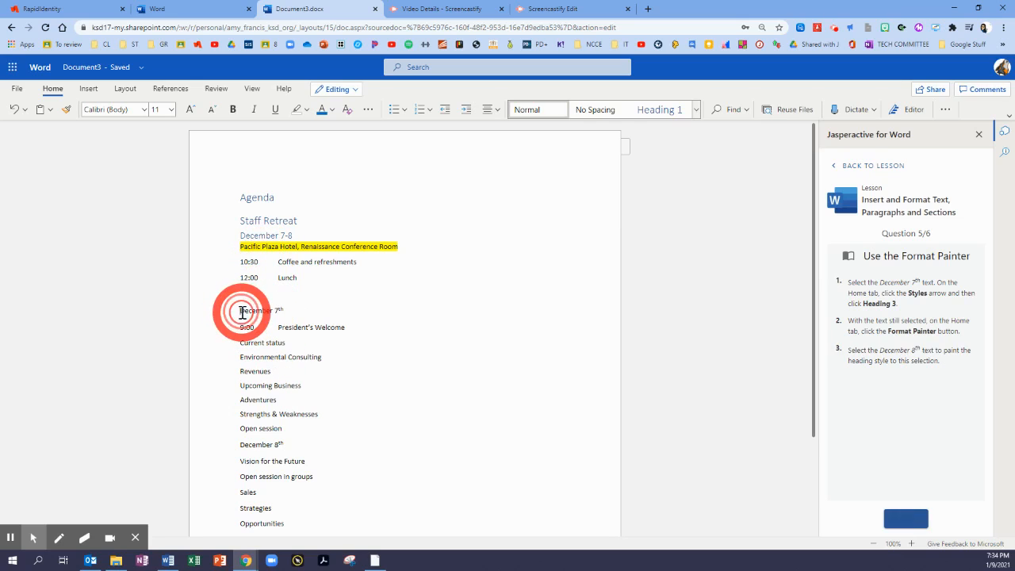
# - Apply the Heading 3 style to the "December 7th" line
pyautogui.tripleClick(242, 312)
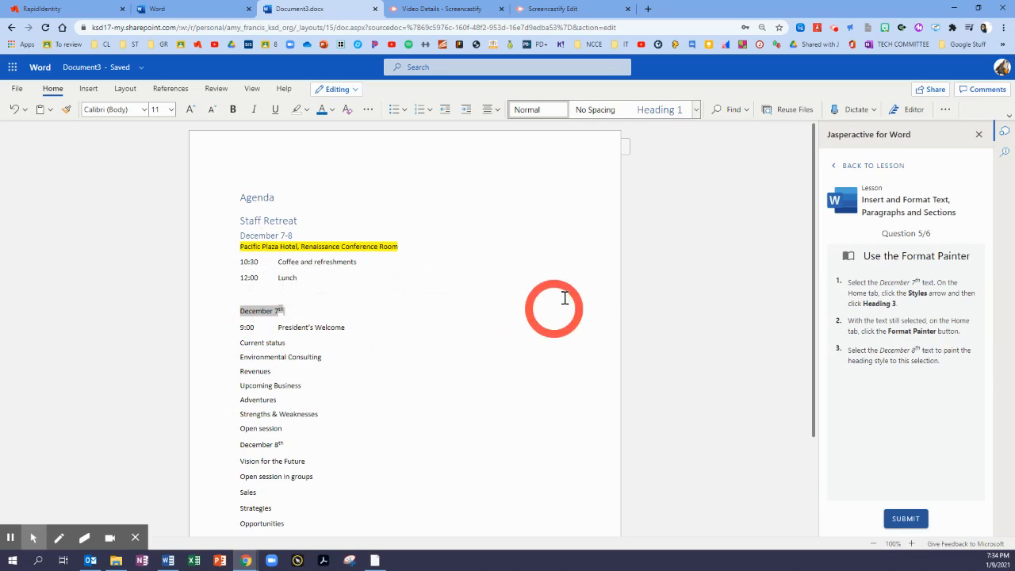
pyautogui.click(698, 114)
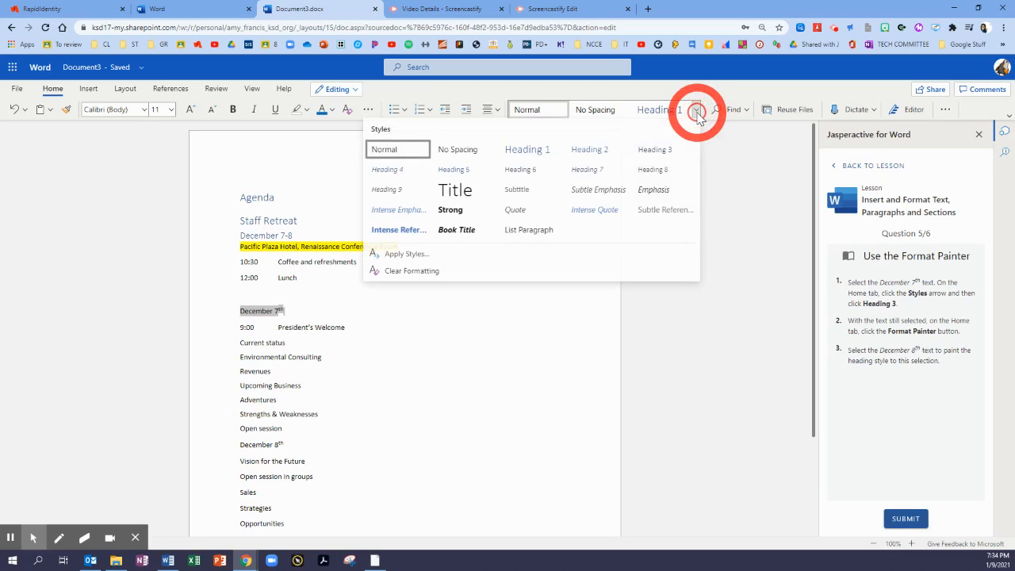
pyautogui.click(655, 151)
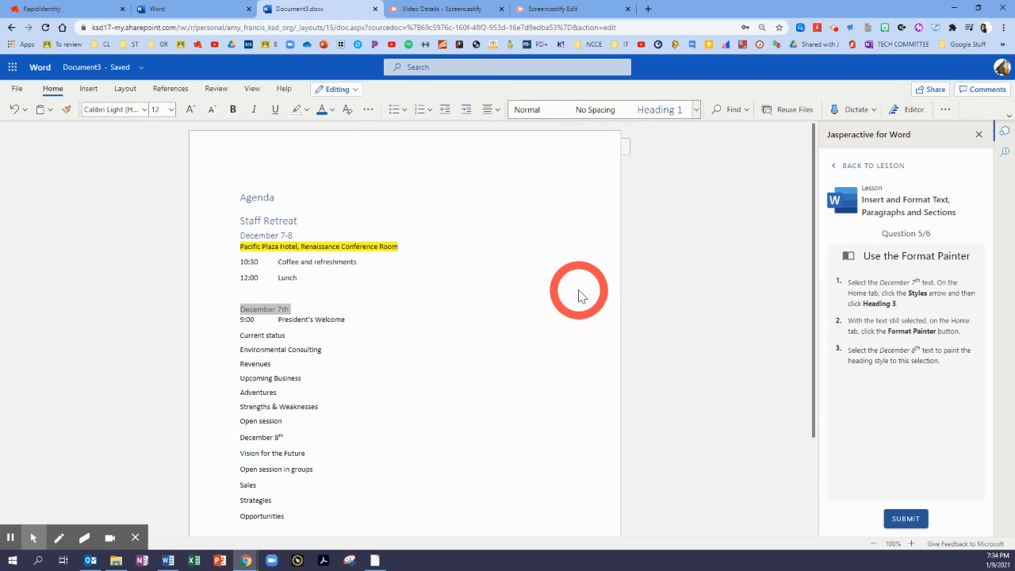
# - Copy the "December 7th" heading style onto the "December 8th" line with Format Painter and submit question 5
pyautogui.scroll(-1, 579, 296)
pyautogui.scroll(-1, 579, 296)
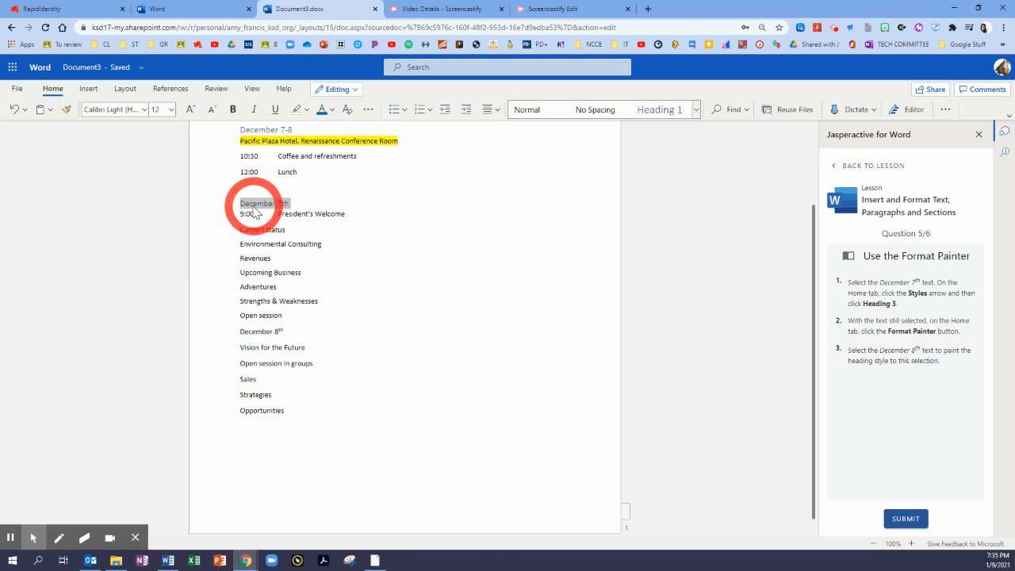
pyautogui.click(65, 112)
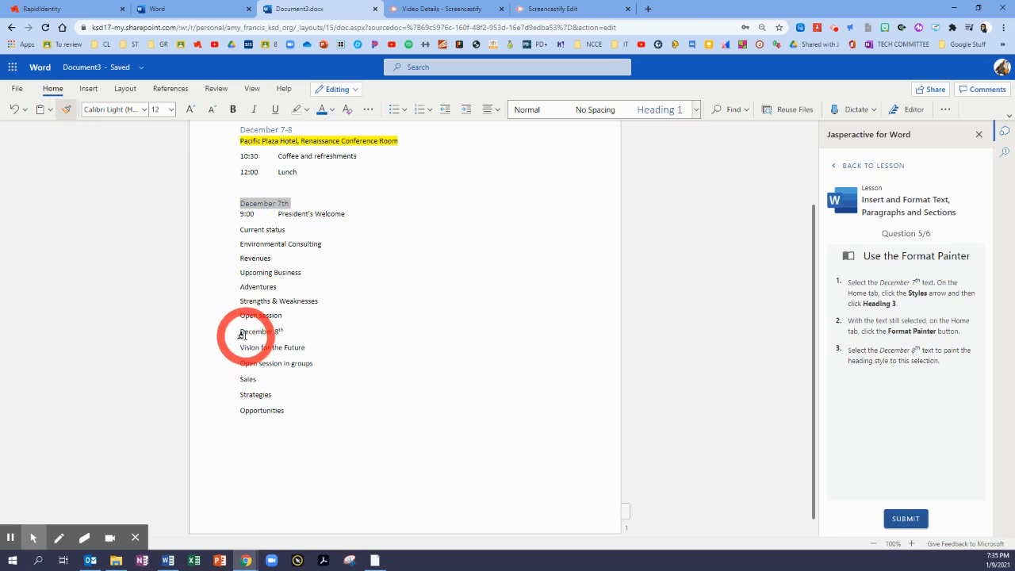
pyautogui.moveTo(236, 331); pyautogui.dragTo(287, 333)
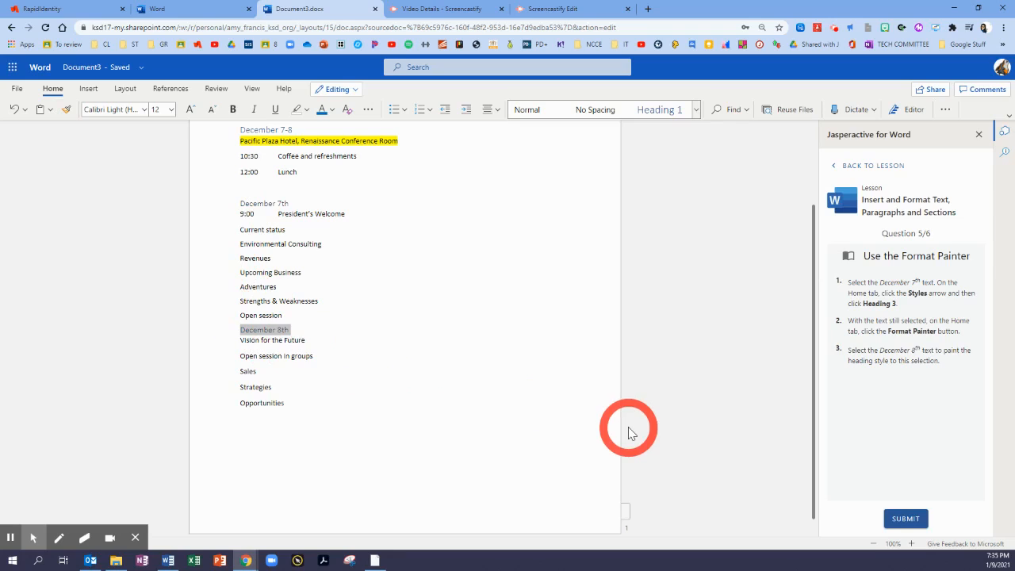
pyautogui.click(910, 524)
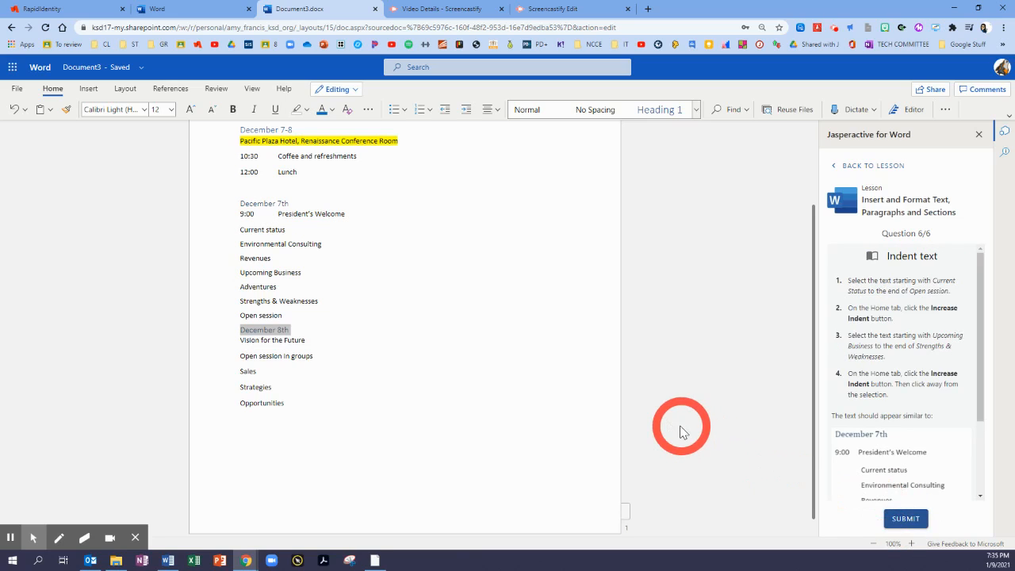
# - Increase the indent of the December 7th lines from "Current status" through "Open session" by one level
pyautogui.scroll(1, 596, 426)
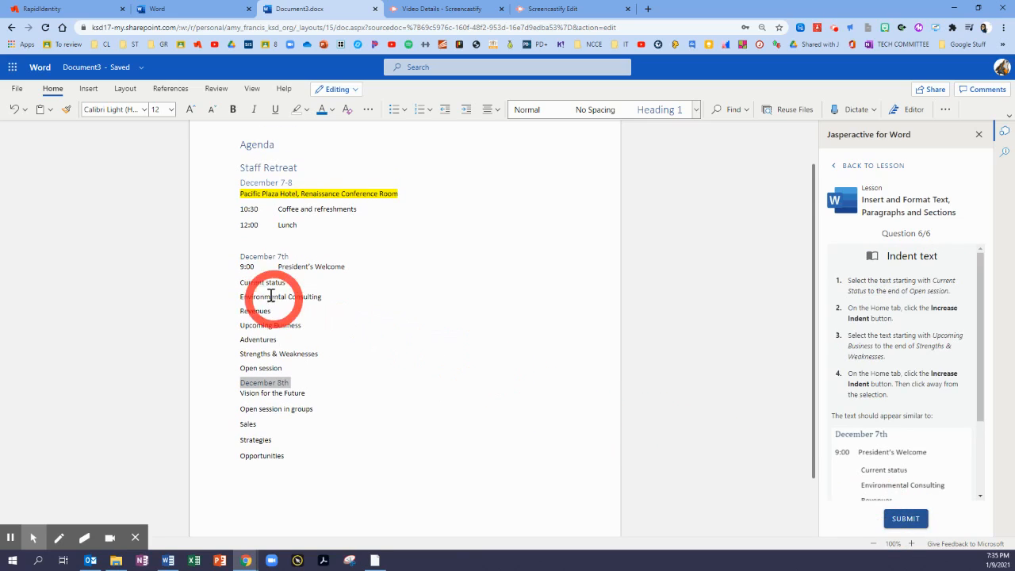
pyautogui.moveTo(242, 282); pyautogui.dragTo(287, 368)
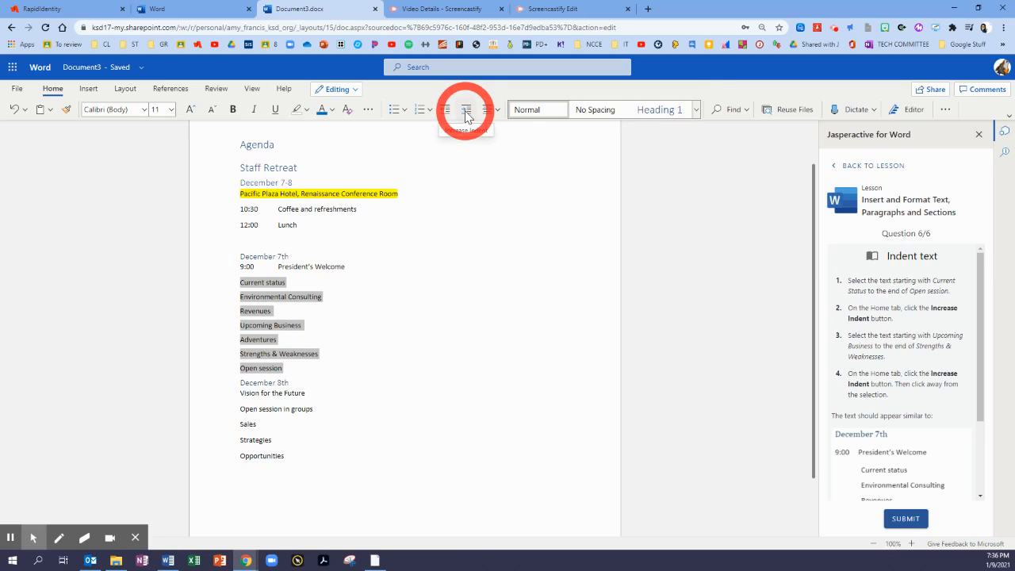
pyautogui.click(466, 117)
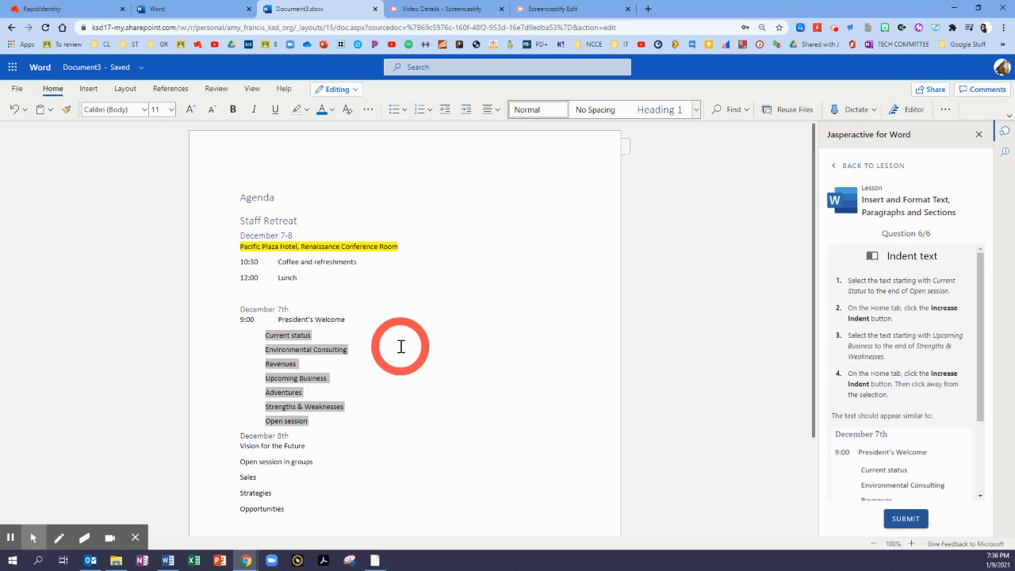
pyautogui.click(402, 319)
# - Compare the agenda with the sample layout in question 6 and undo the last indent
pyautogui.scroll(-1, 402, 319)
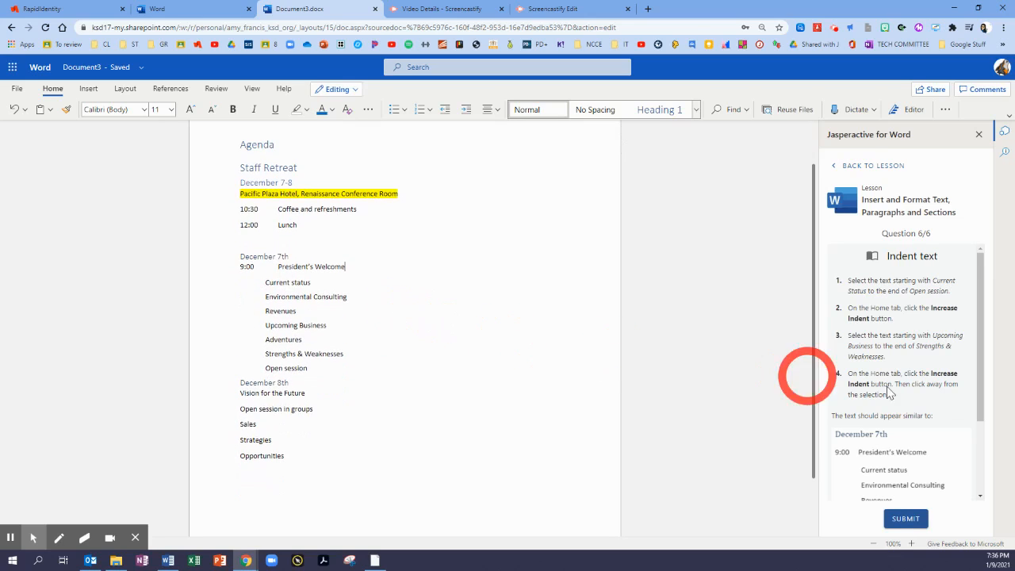
pyautogui.scroll(-3, 919, 380)
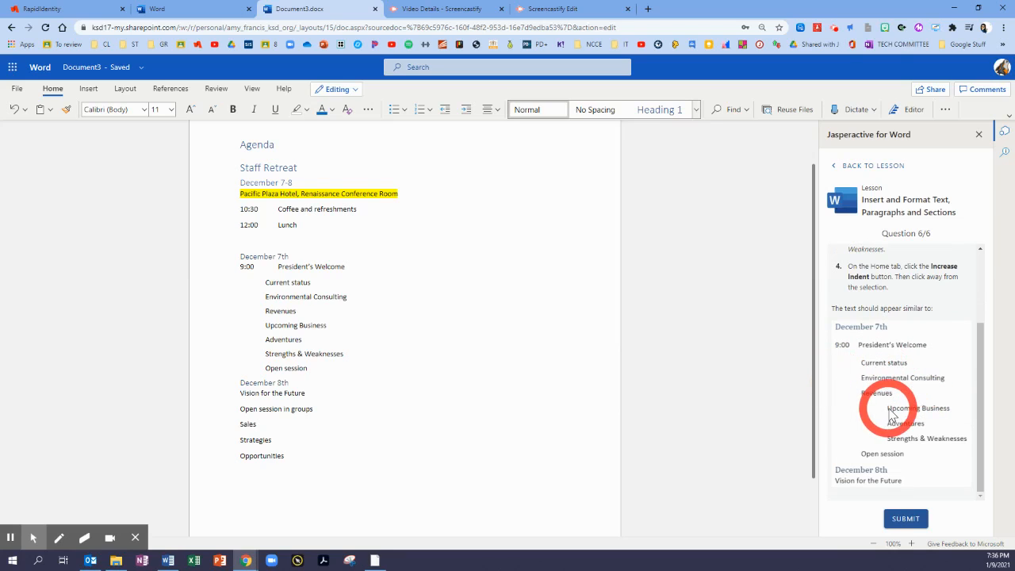
pyautogui.scroll(3, 884, 413)
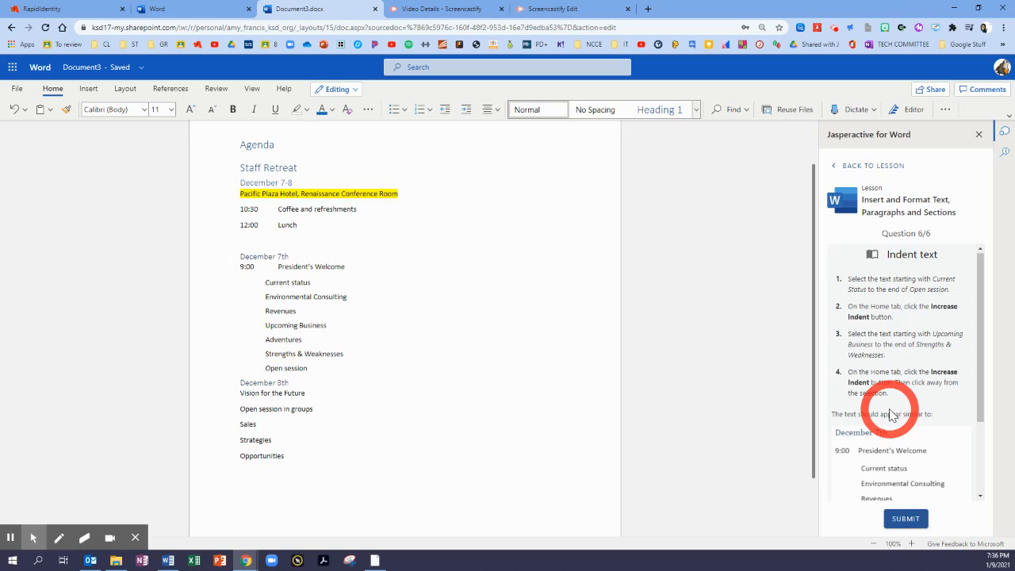
pyautogui.scroll(-2, 890, 414)
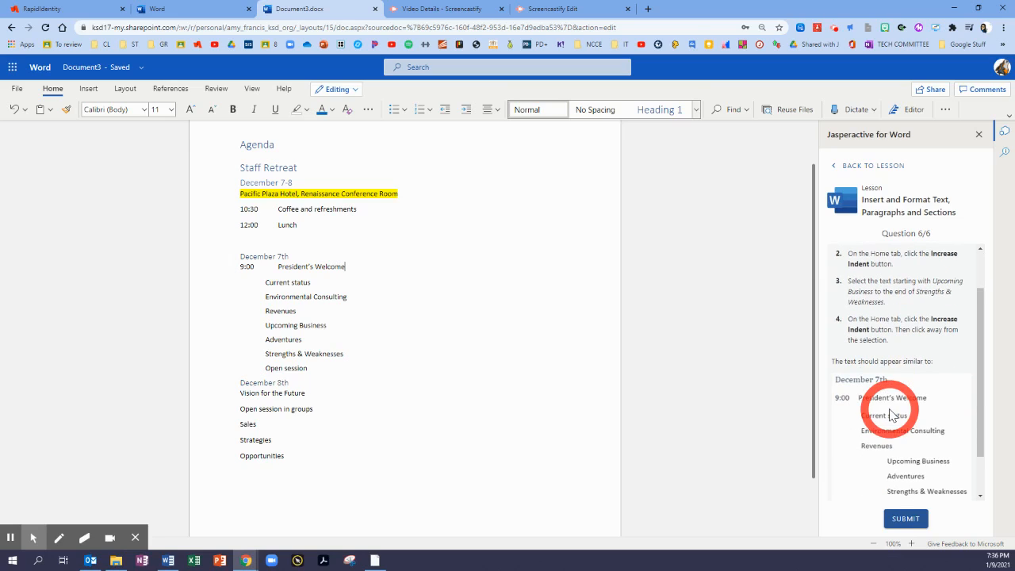
pyautogui.scroll(-2, 886, 387)
pyautogui.scroll(2, 886, 387)
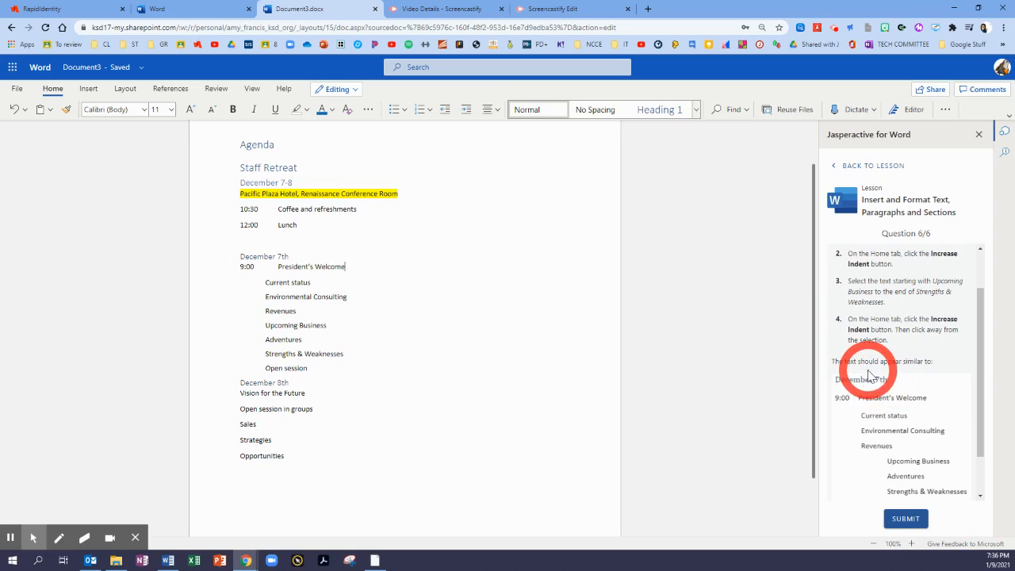
pyautogui.hotkey('ctrl', 'z')
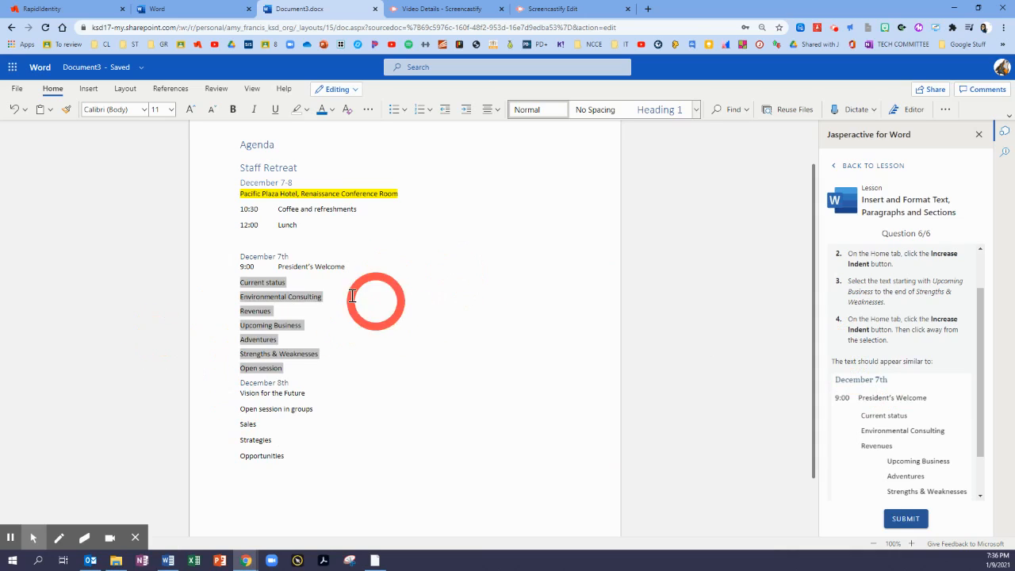
pyautogui.click(324, 360)
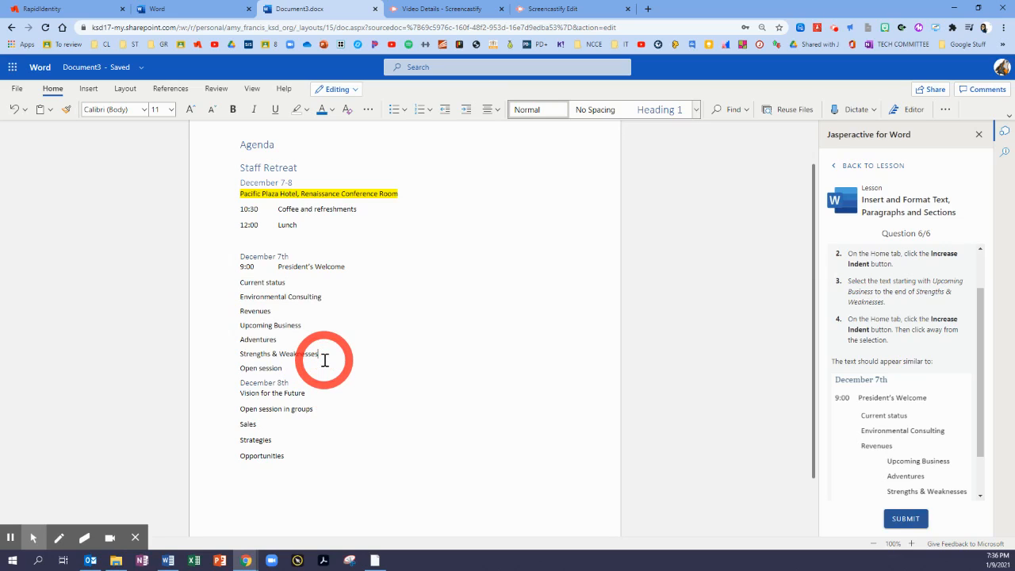
# - Increase the indent of the agenda lines from "Current status" through "Open session" by one level
pyautogui.scroll(1, 886, 376)
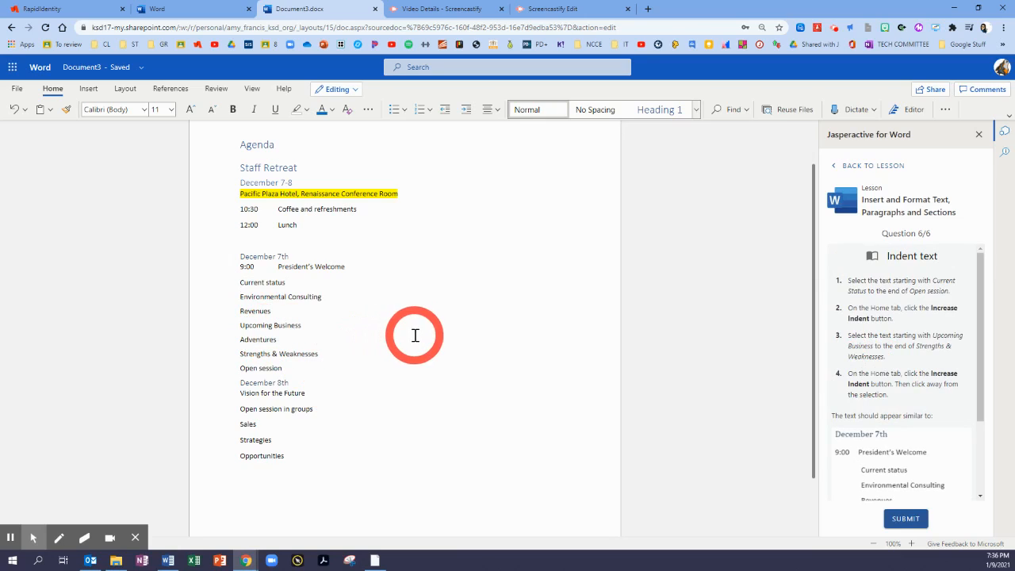
pyautogui.click(240, 282)
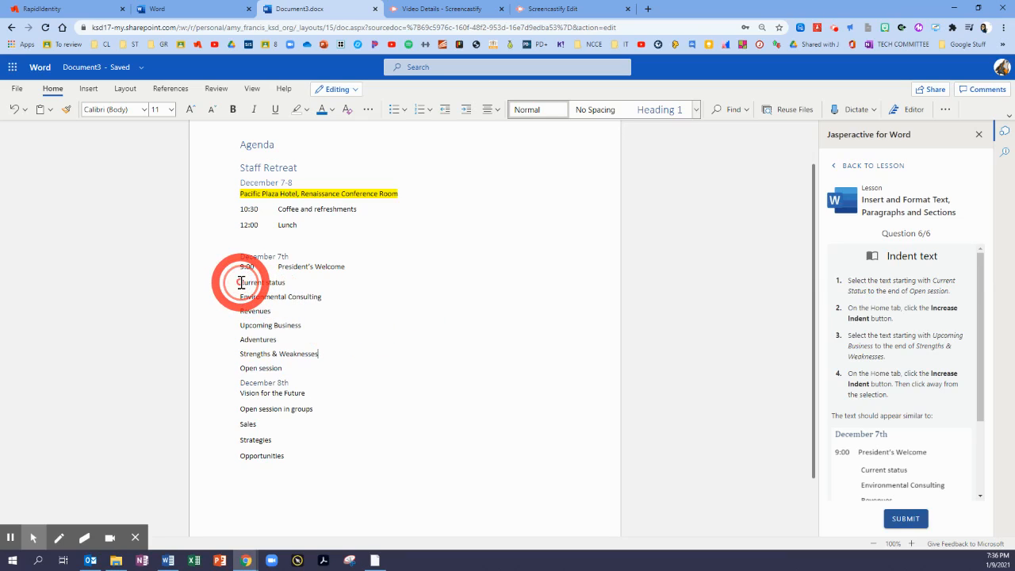
pyautogui.moveTo(240, 282); pyautogui.dragTo(284, 365)
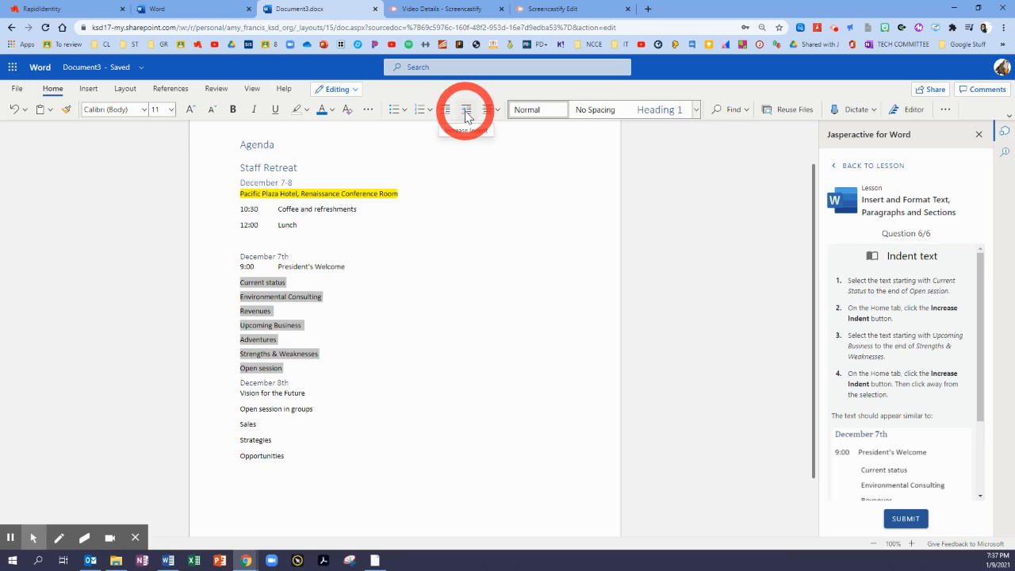
pyautogui.click(465, 115)
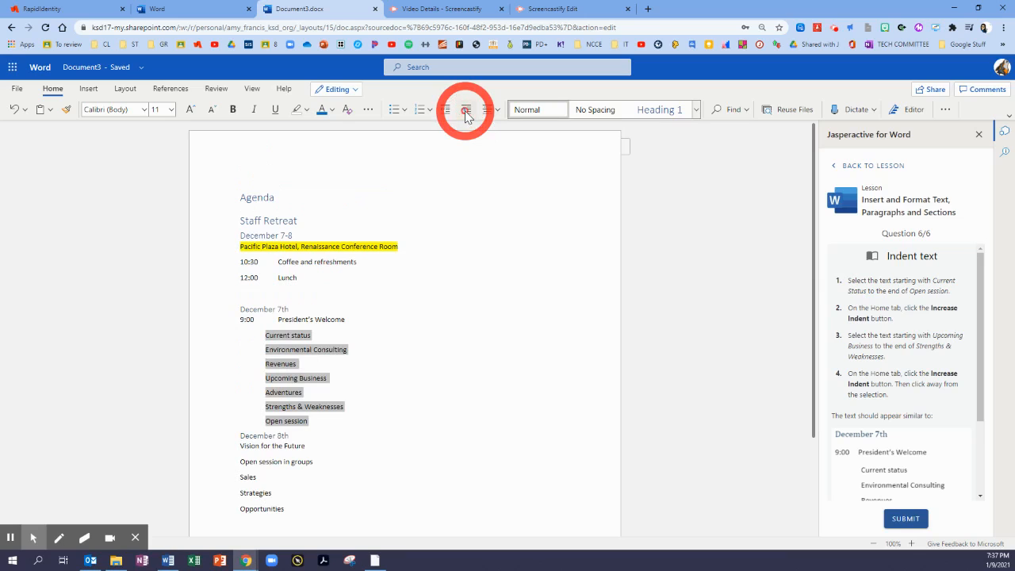
# - Indent the lines from "Upcoming Business" through "Strengths & Weaknesses" one further level
pyautogui.scroll(-1, 417, 274)
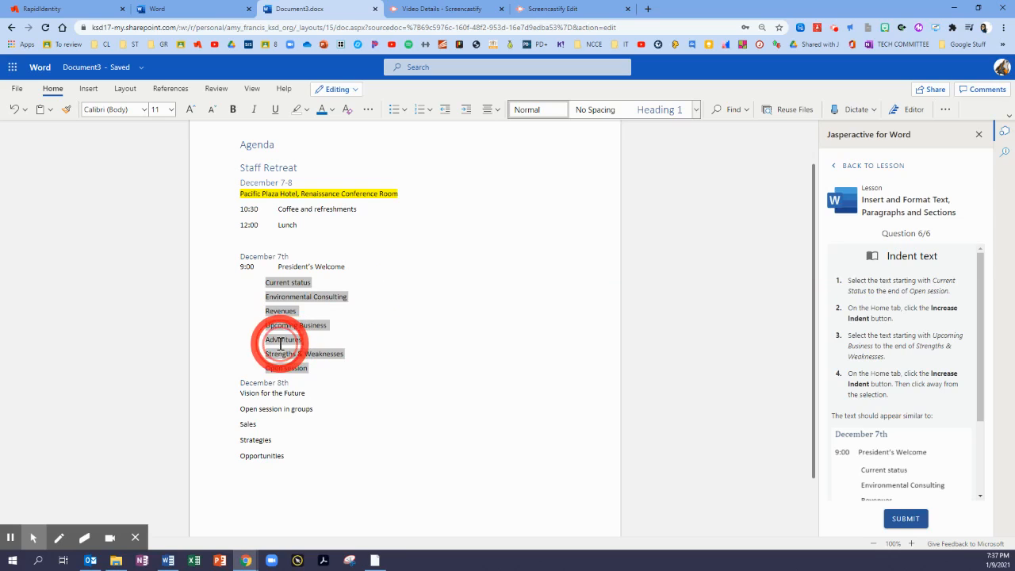
pyautogui.click(267, 325)
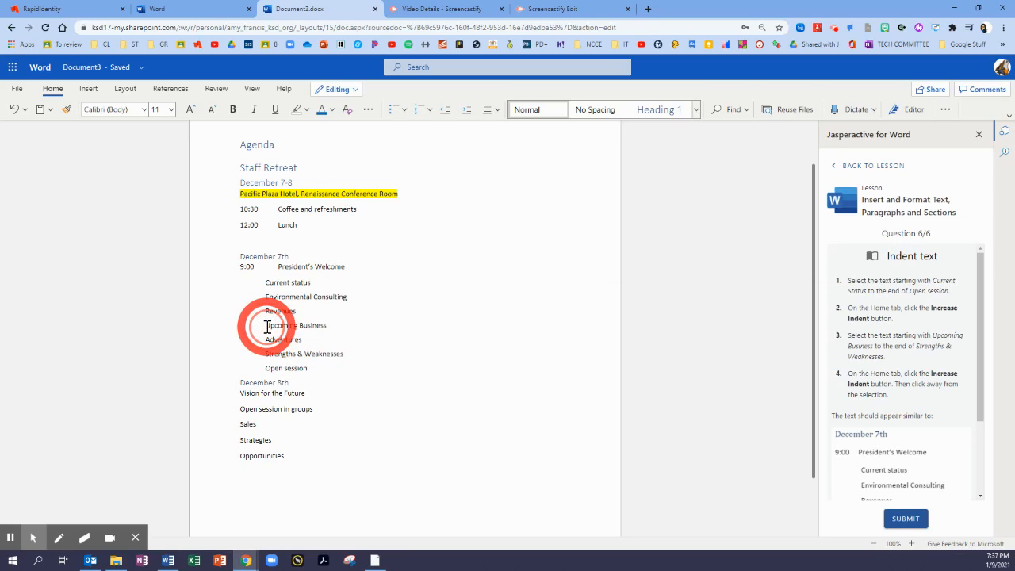
pyautogui.moveTo(266, 326); pyautogui.dragTo(346, 353)
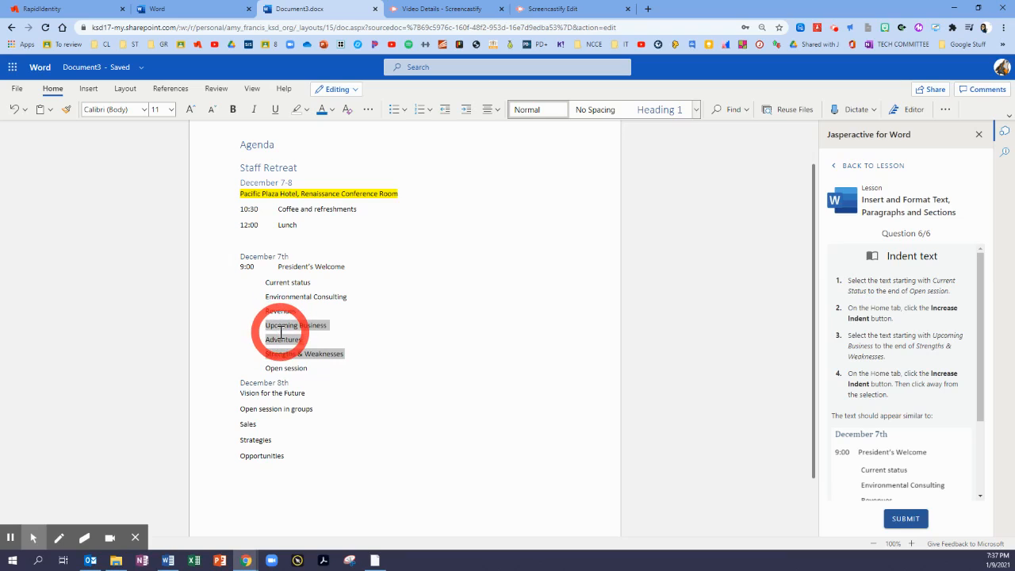
pyautogui.click(468, 111)
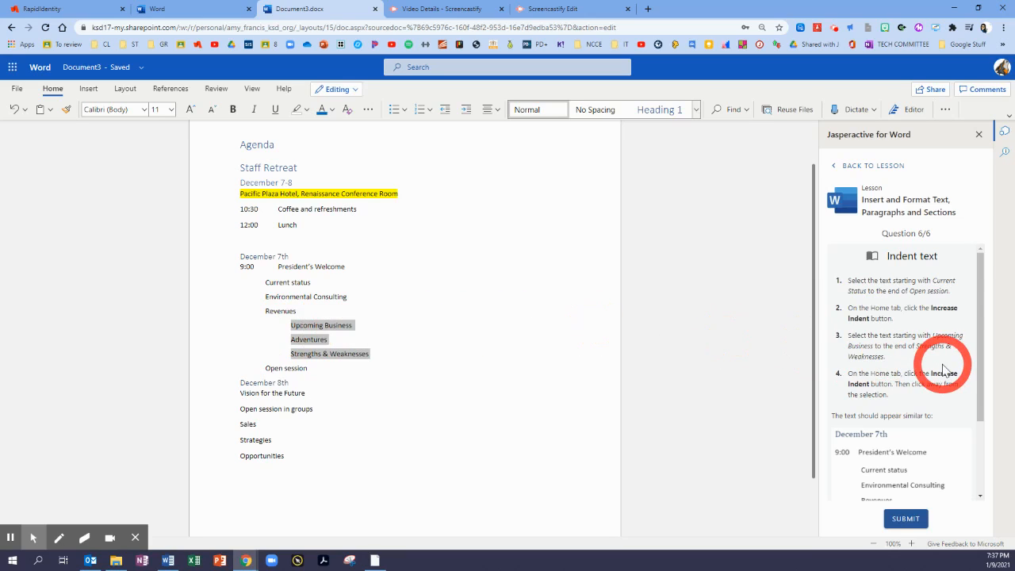
# - Check the indents against the question 6 sample, submit the answer, finish the exercise and return to the lesson overview
pyautogui.scroll(-2, 943, 363)
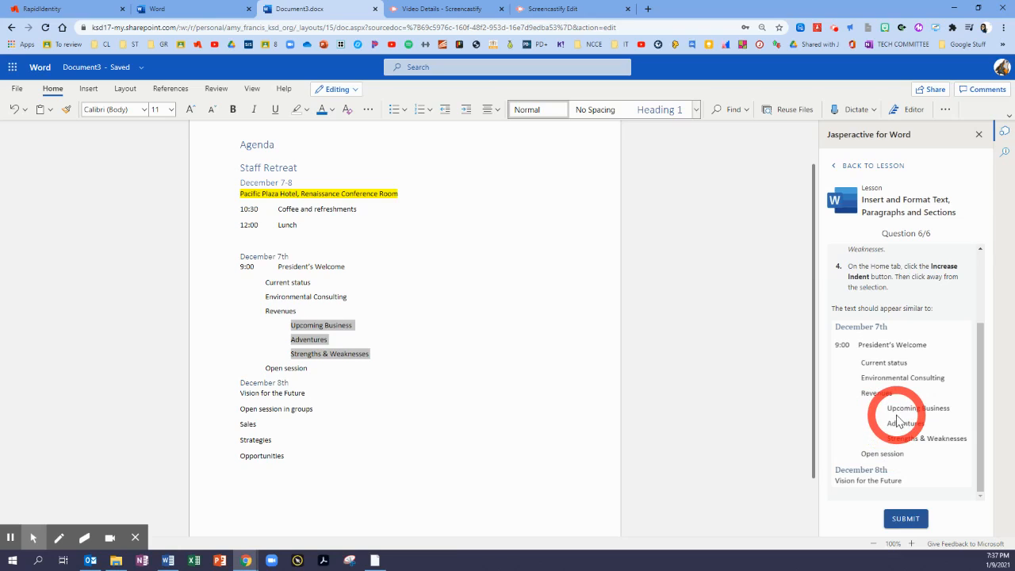
pyautogui.click(904, 520)
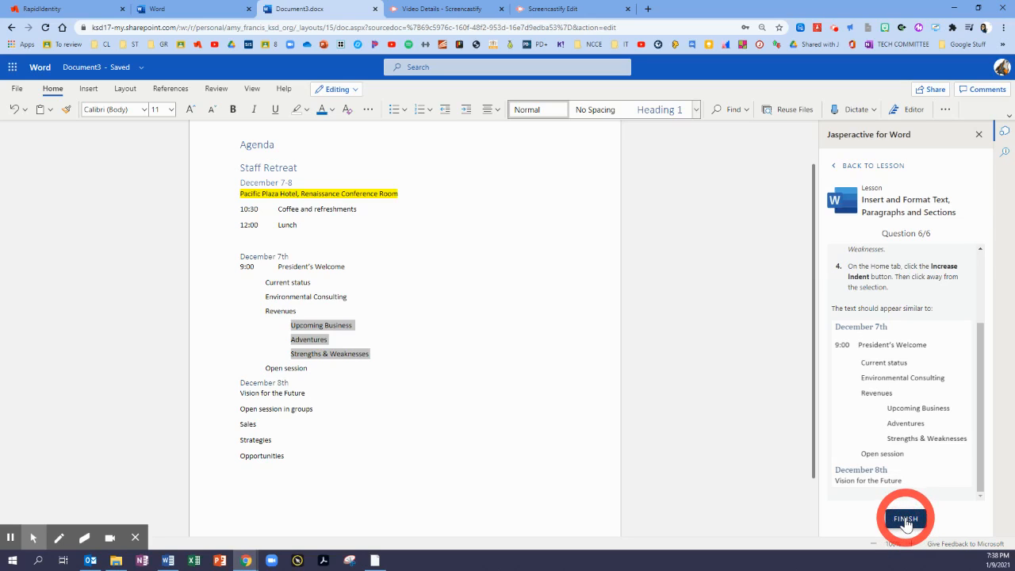
pyautogui.click(906, 520)
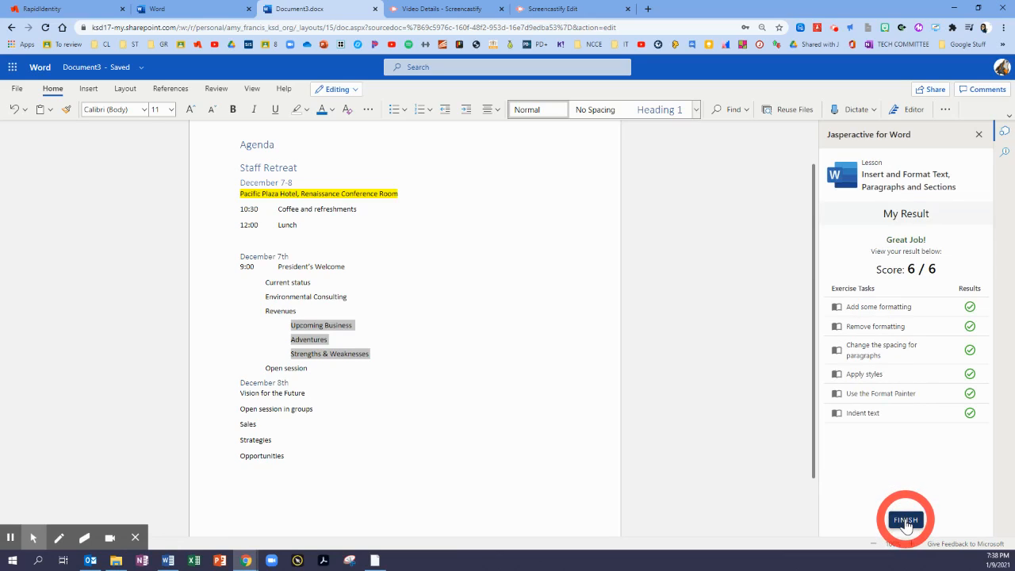
pyautogui.click(906, 521)
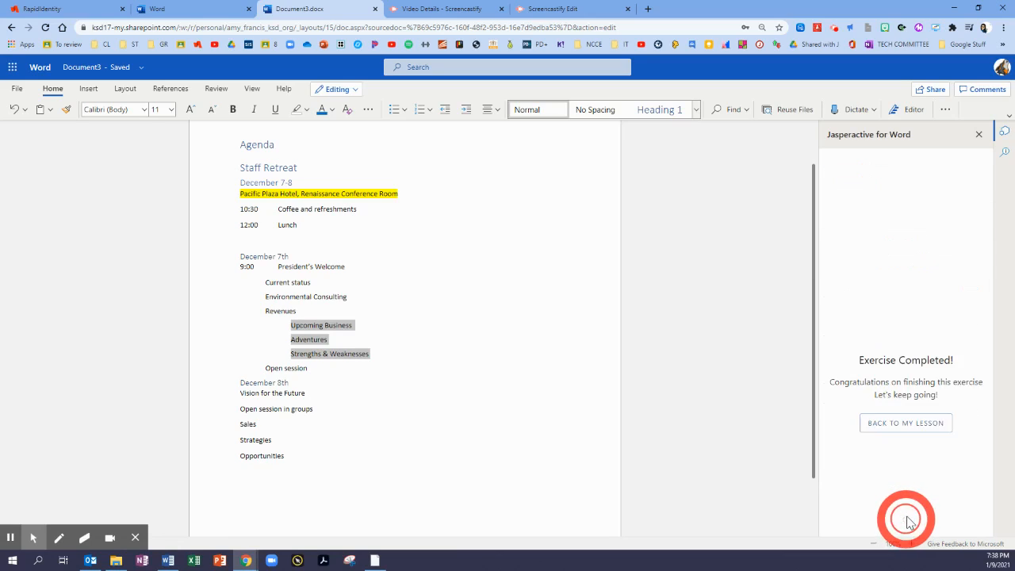
pyautogui.click(901, 427)
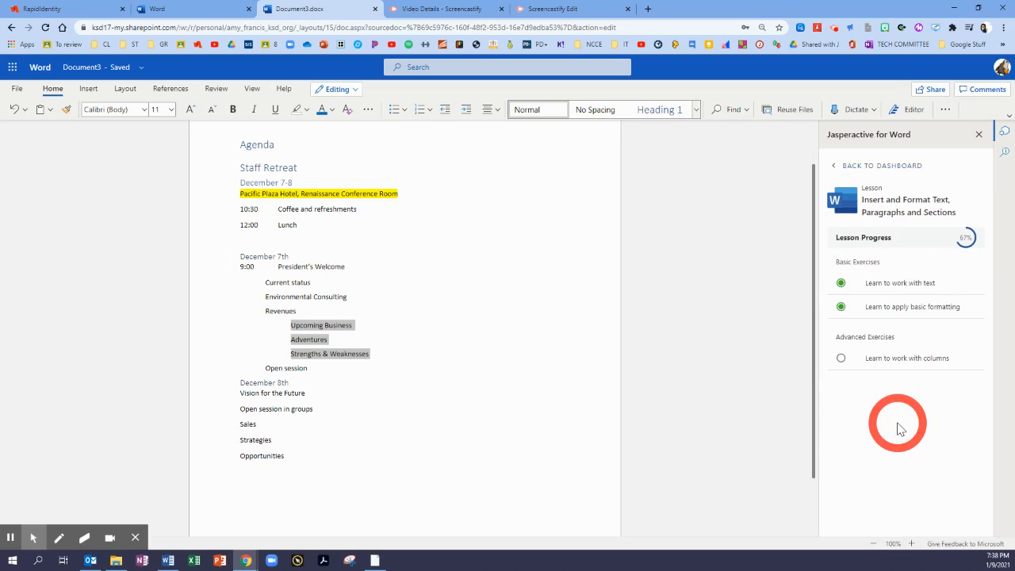